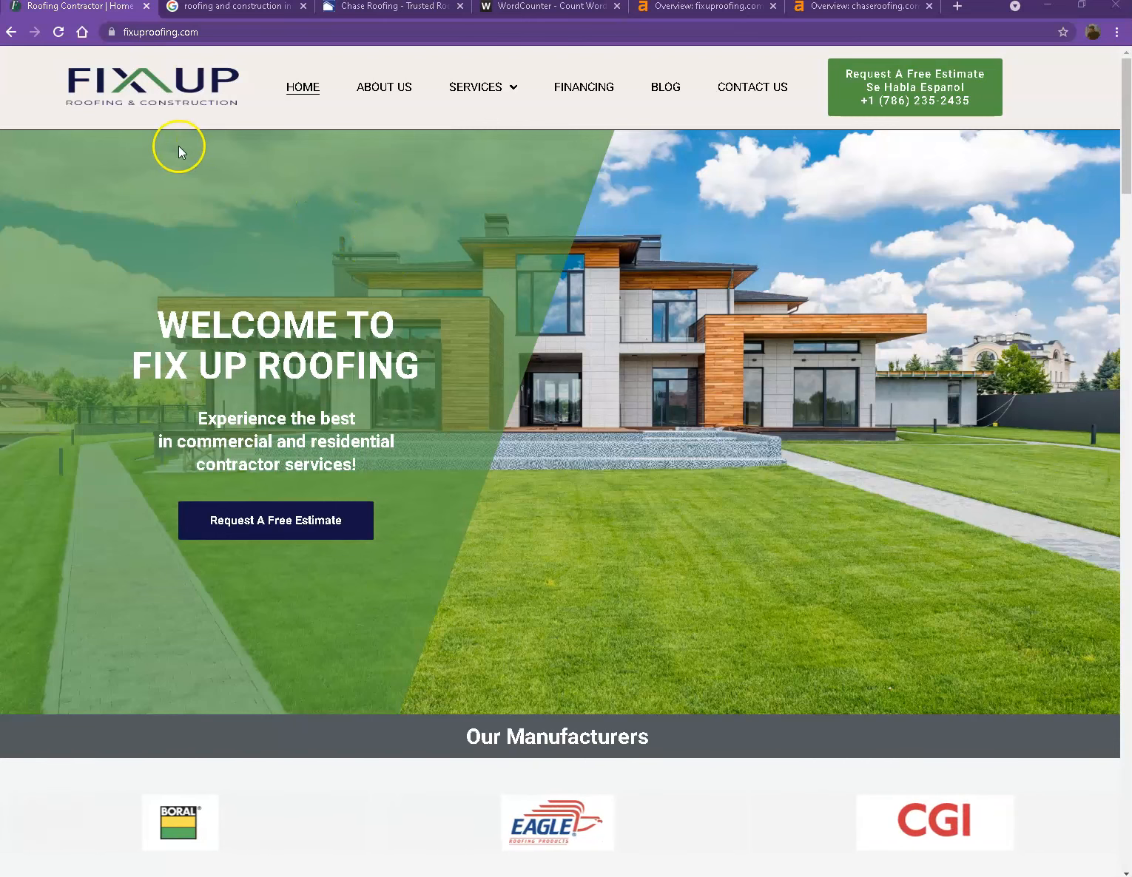
Review the Fix Up Roofing homepage from its welcome banner through reviews, estimate form, financing and projects to the footer.
scroll(802, 304, "down", 10)
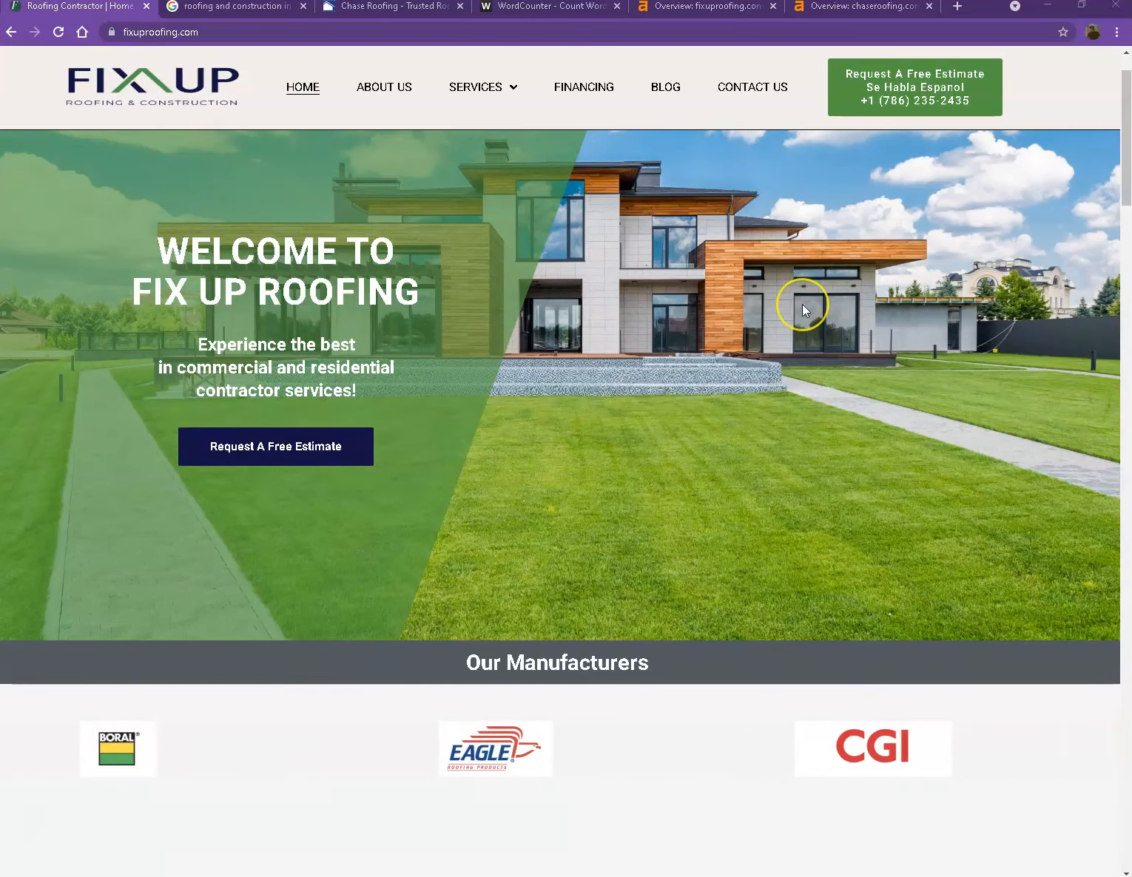
scroll(802, 304, "down", 15)
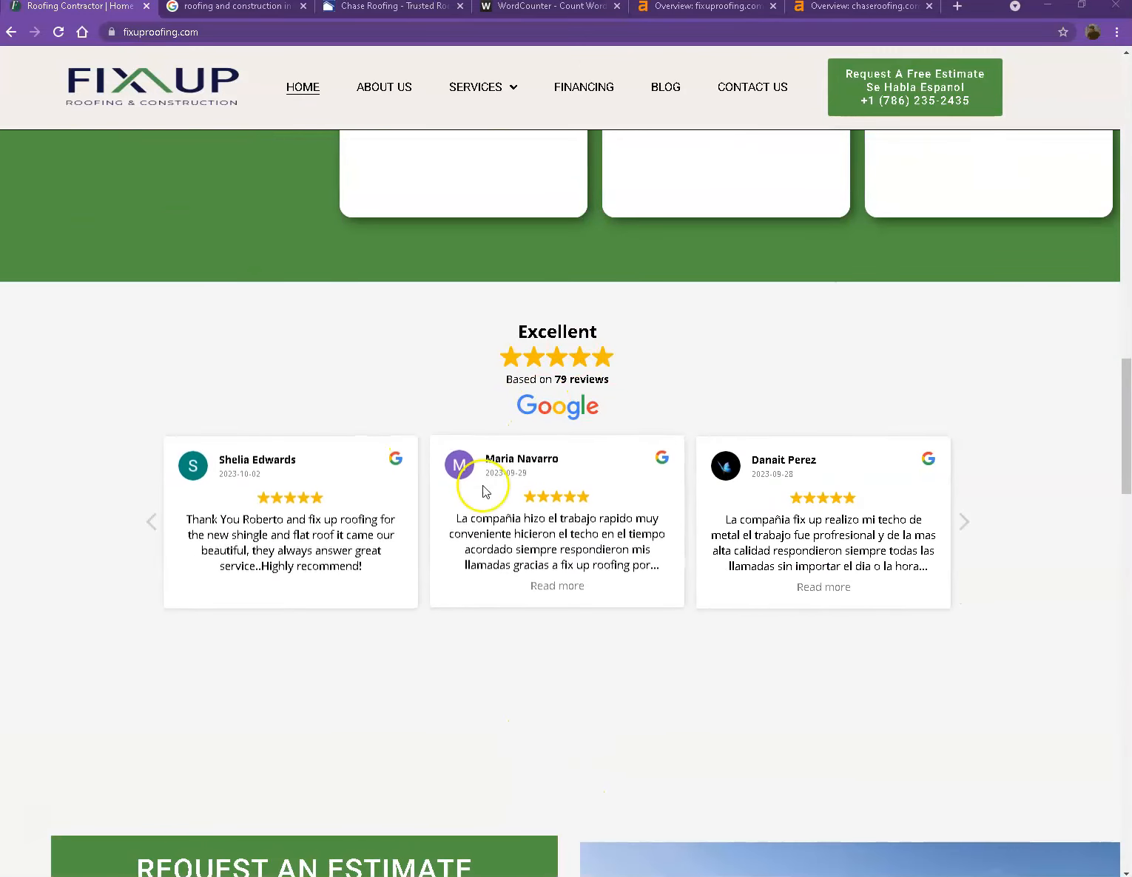
scroll(869, 391, "down", 8)
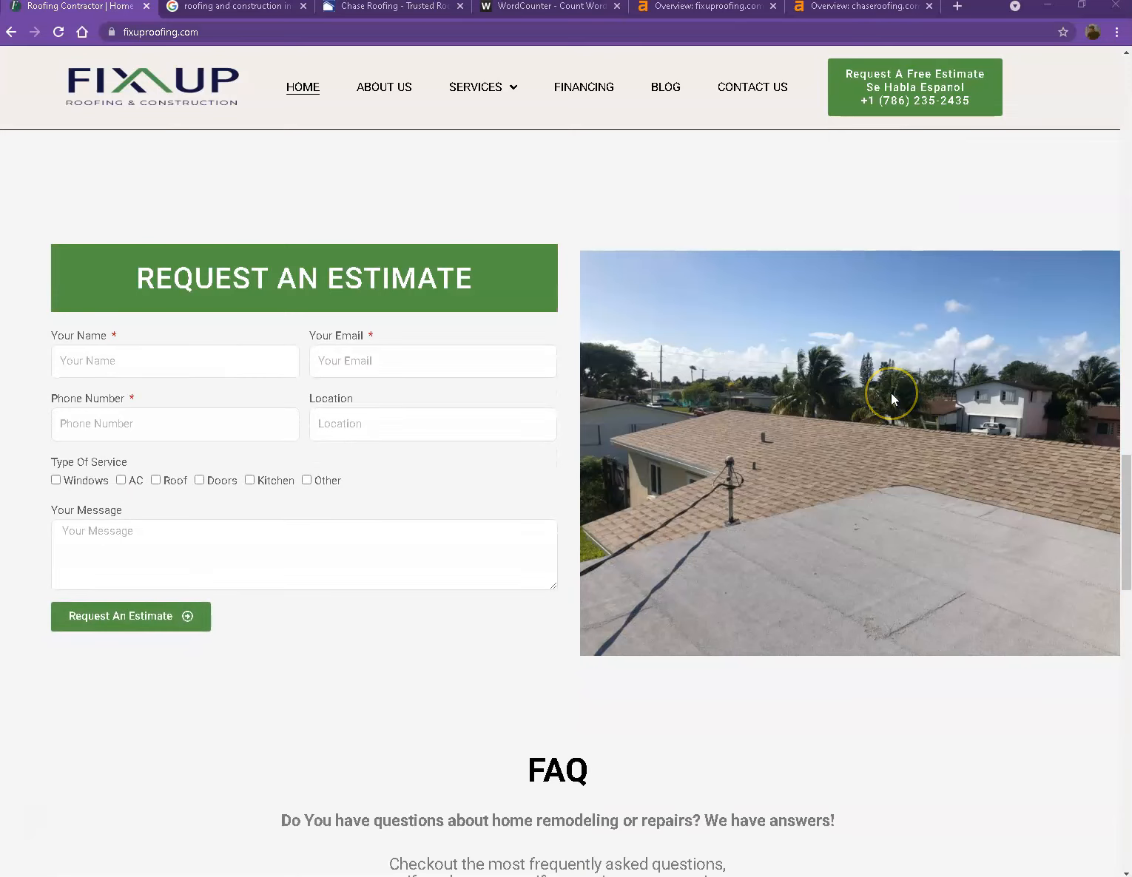
scroll(891, 398, "down", 7)
scroll(890, 399, "down", 9)
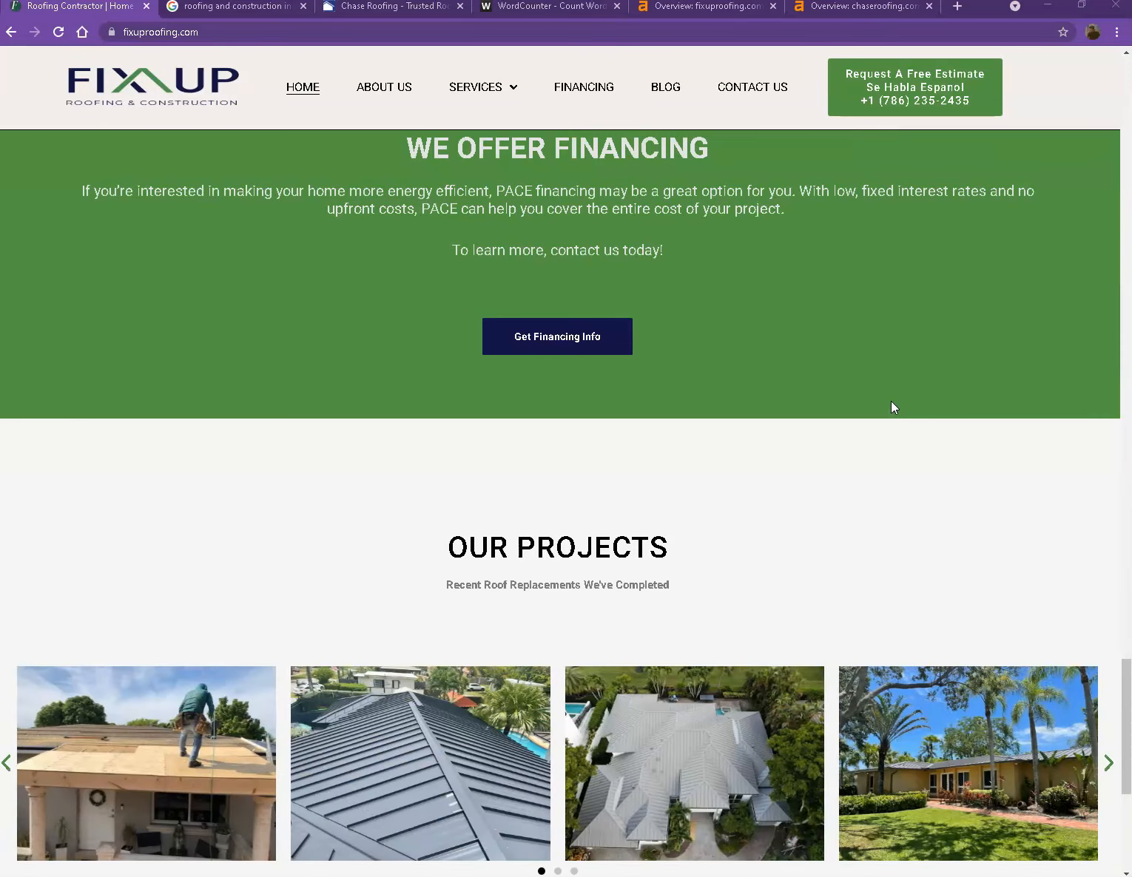
scroll(891, 400, "down", 6)
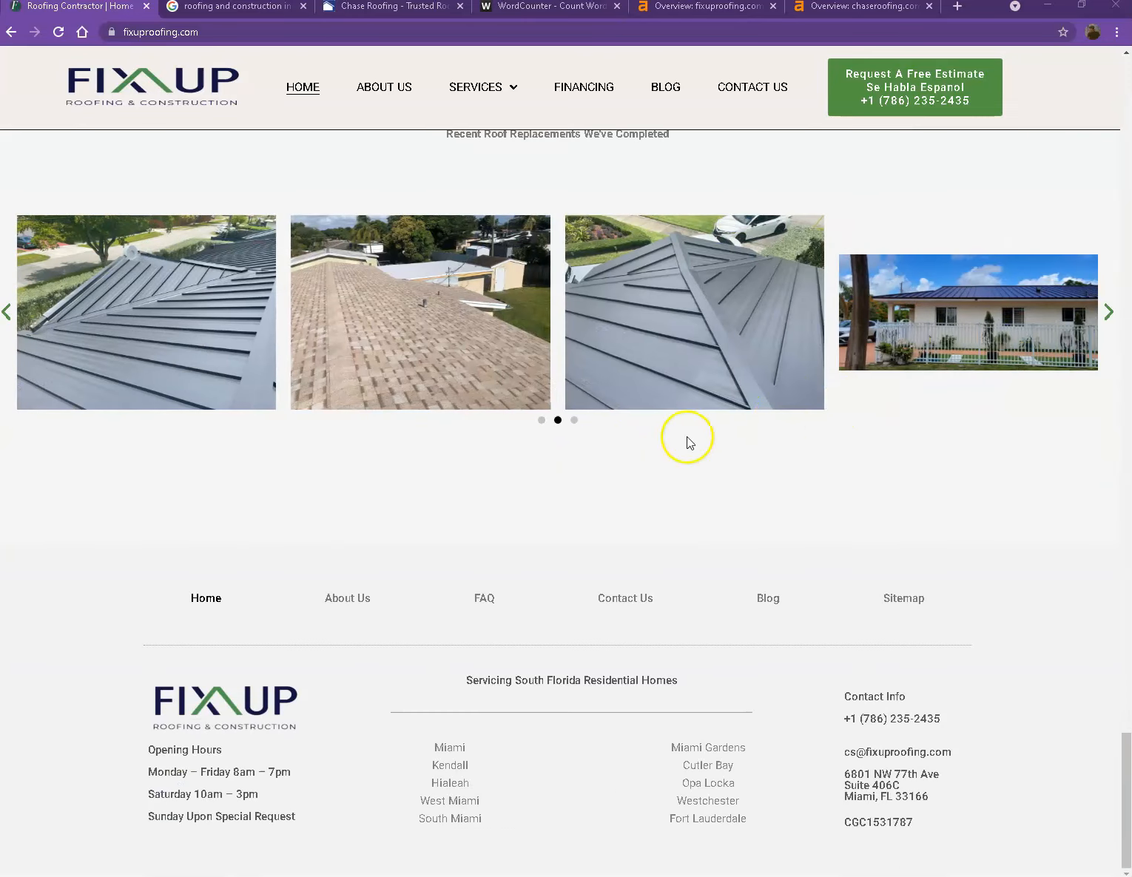
Copy all the text of the Fix Up Roofing homepage into WordCounter, replacing any existing text, and check the word count.
scroll(554, 494, "up", 12)
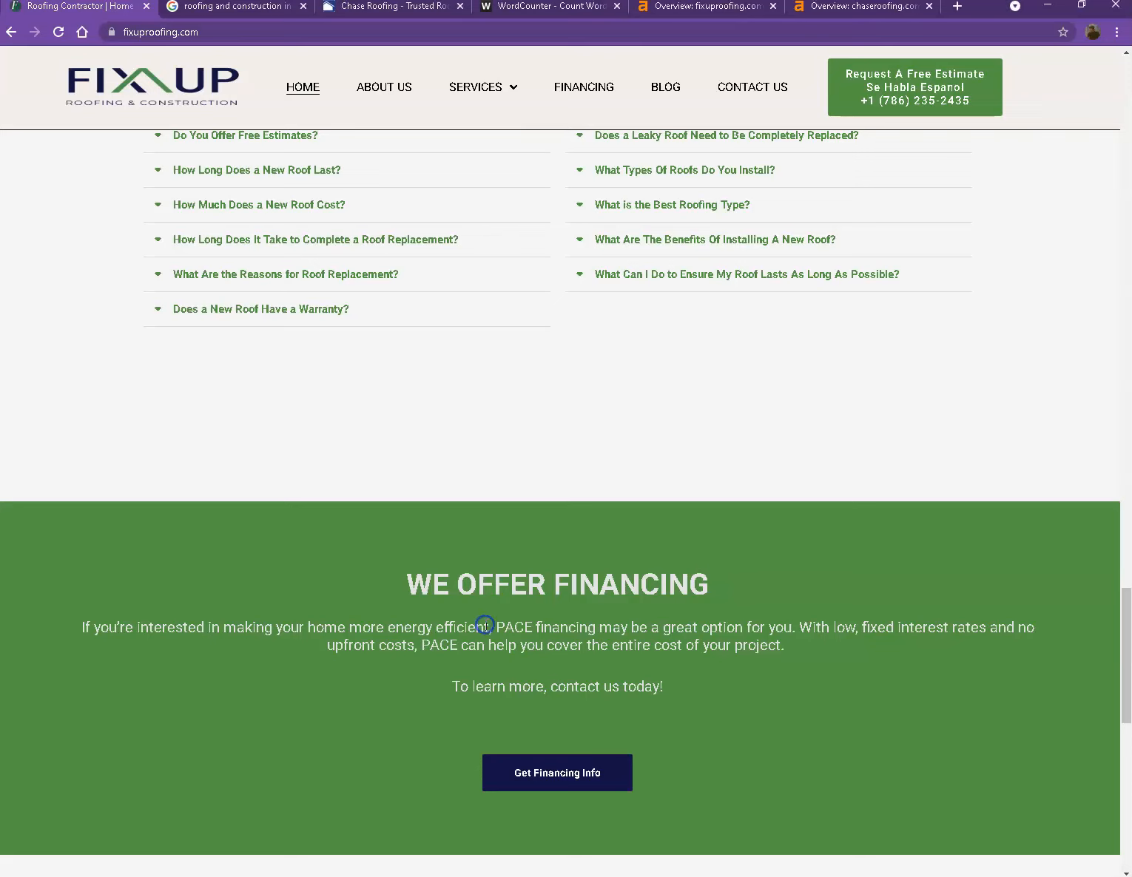
key("ctrl+a")
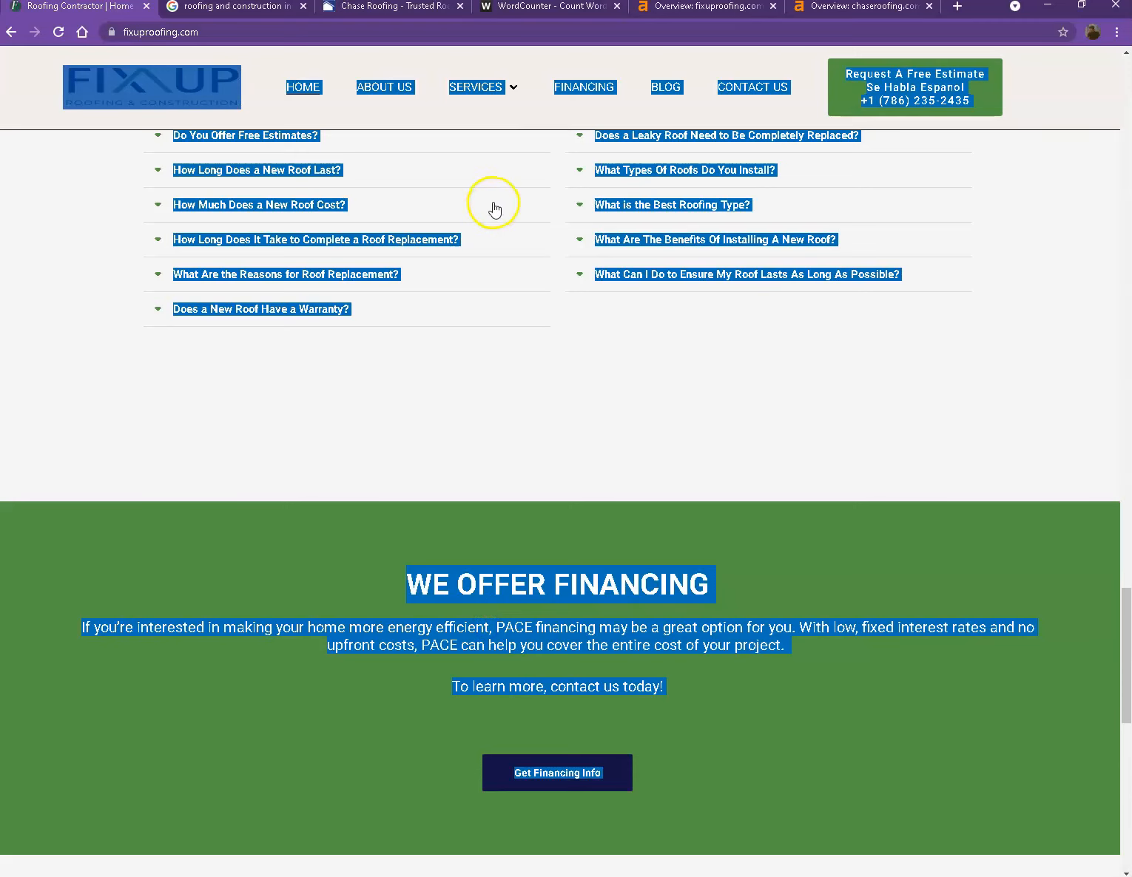
left_click(537, 8)
left_click(383, 271)
key("ctrl+a")
key("ctrl+v")
scroll(375, 300, "up", 15)
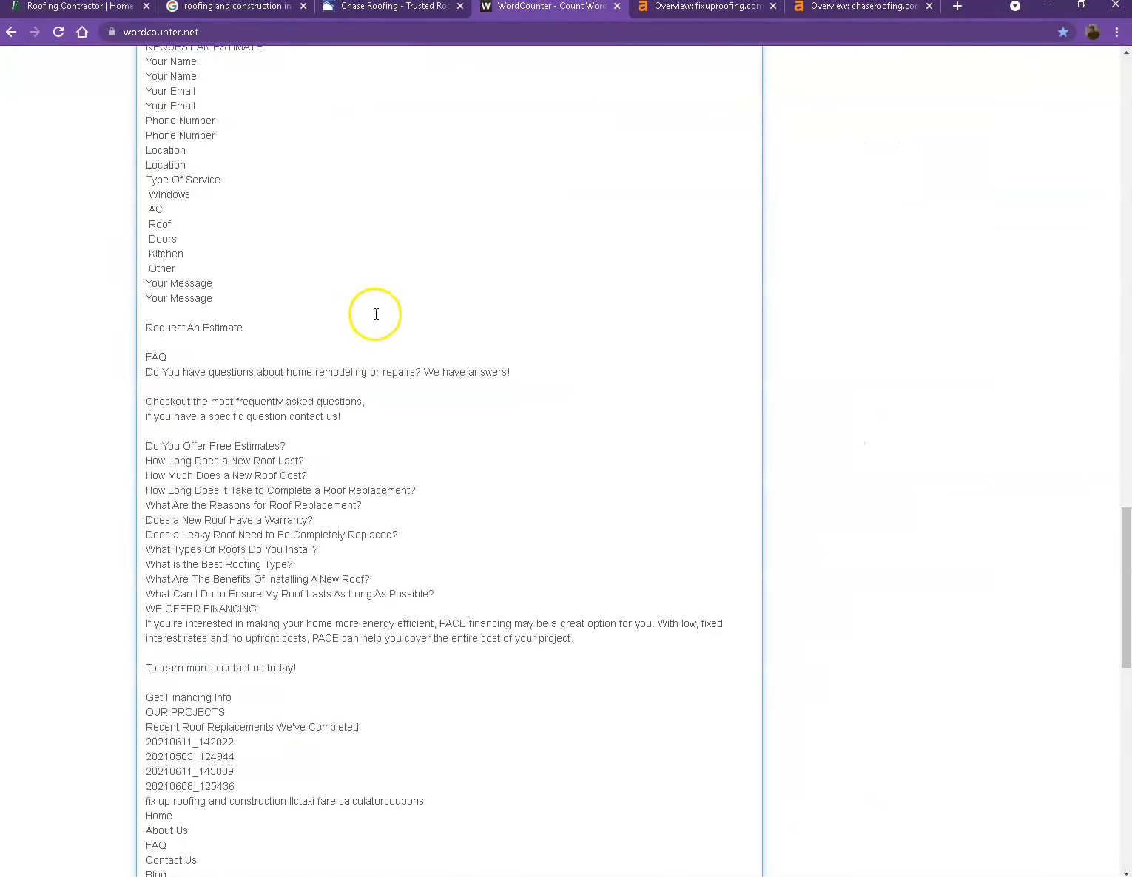
scroll(375, 303, "up", 10)
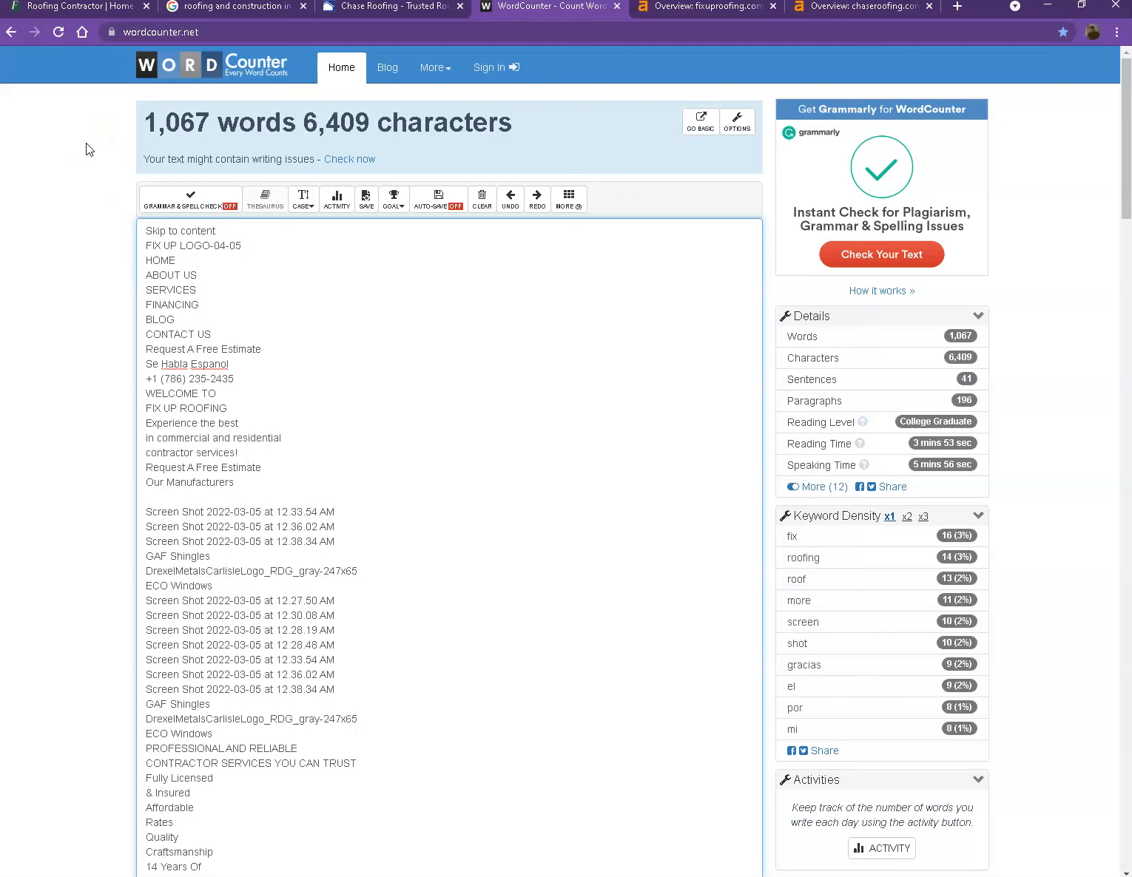
Return to the Fix Up Roofing homepage, clear the text selection and review its sections back up to the welcome banner.
left_click(81, 7)
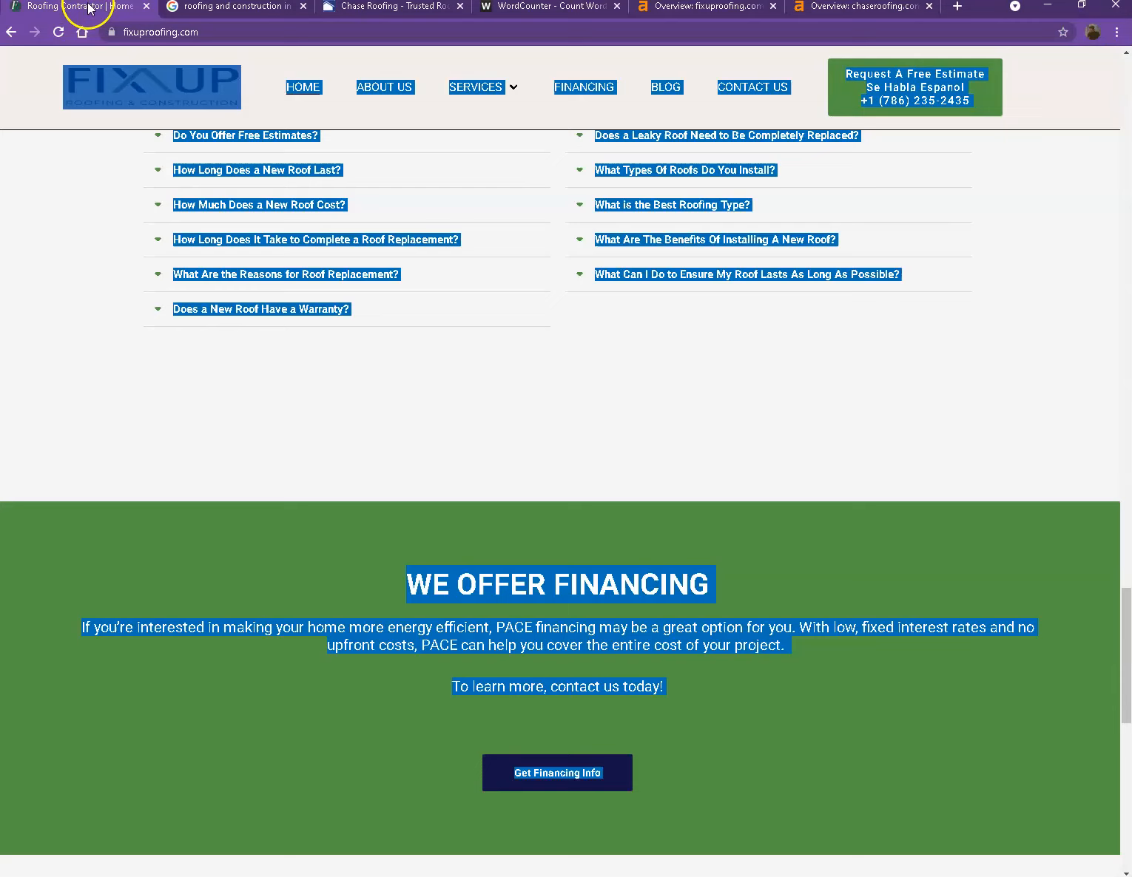
left_click(69, 255)
scroll(80, 271, "up", 10)
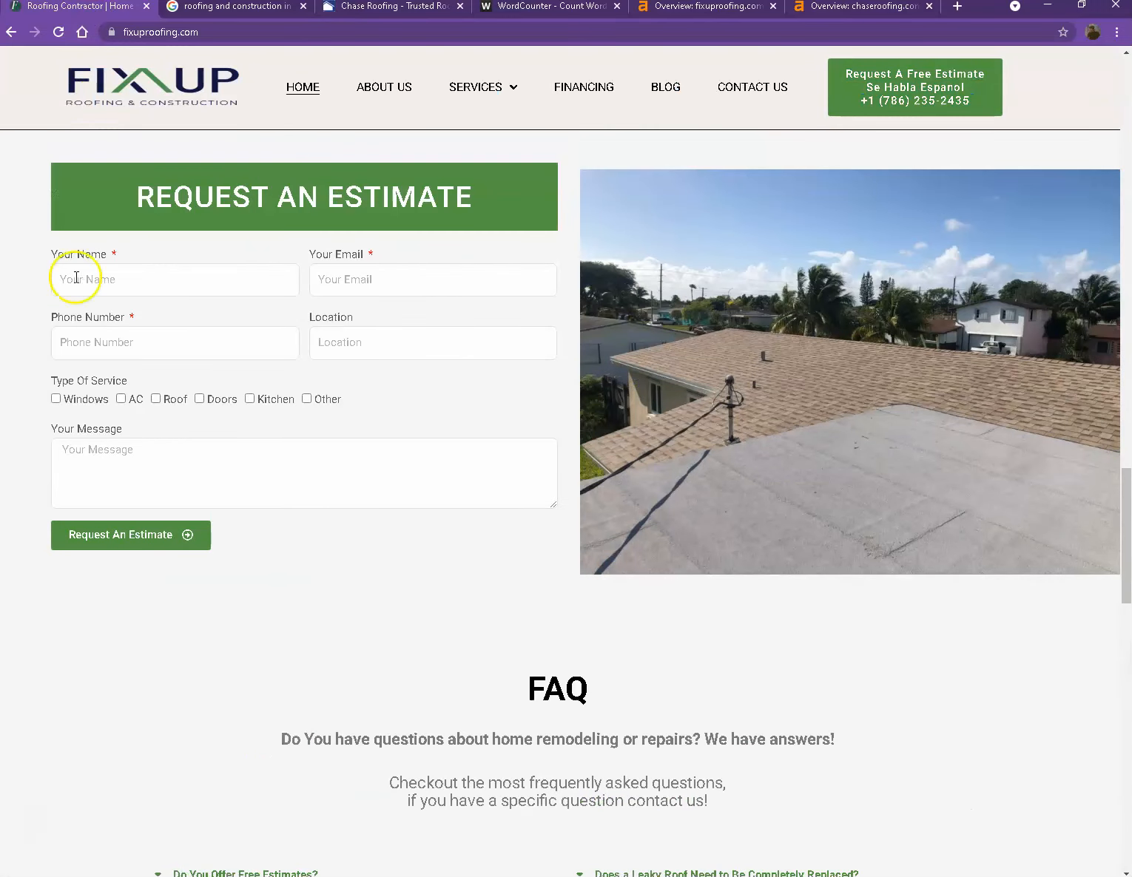
scroll(56, 283, "up", 10)
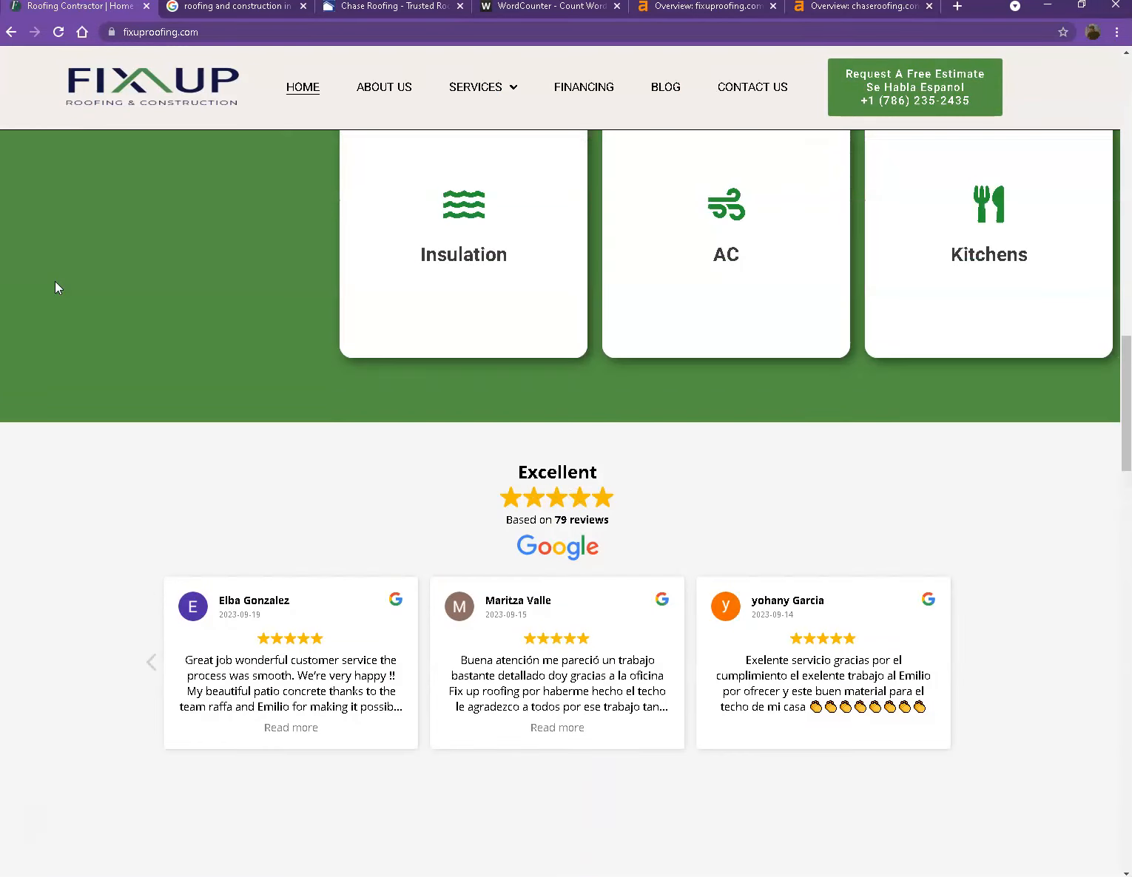
scroll(55, 281, "up", 10)
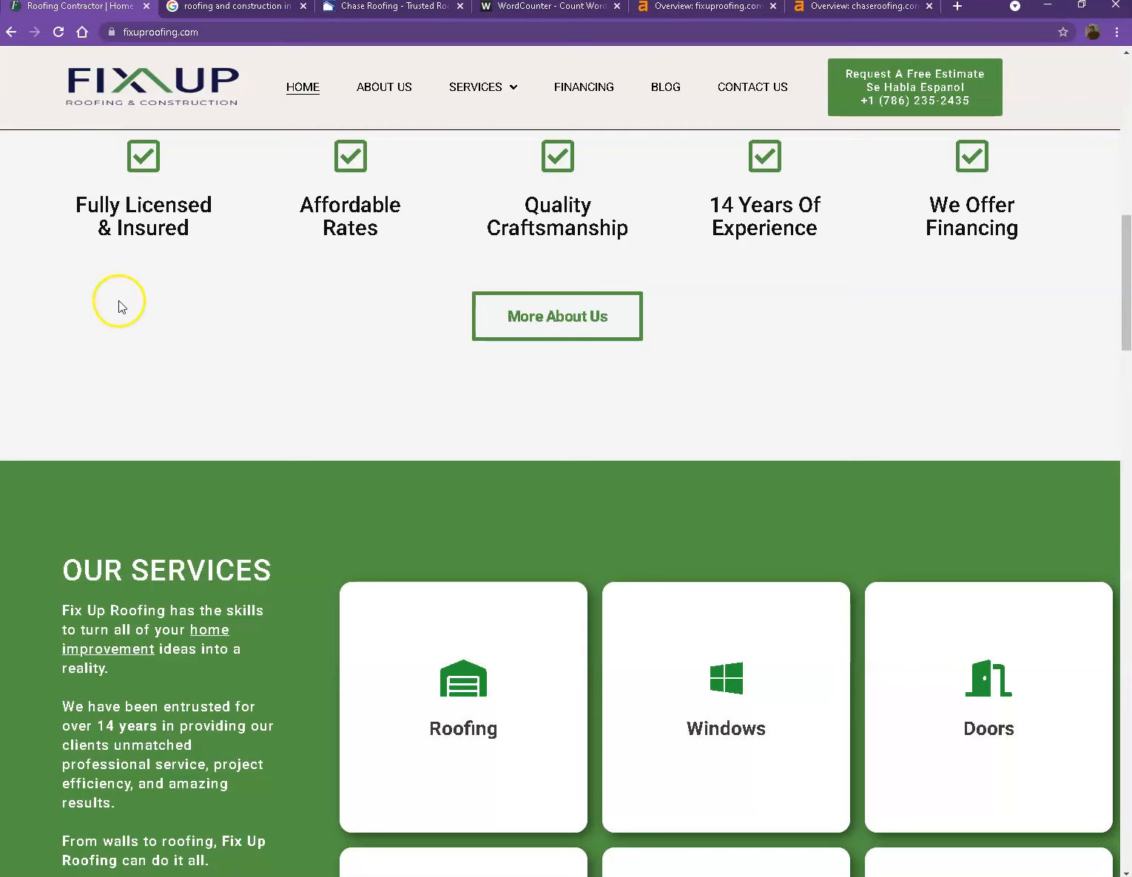
scroll(209, 336, "up", 15)
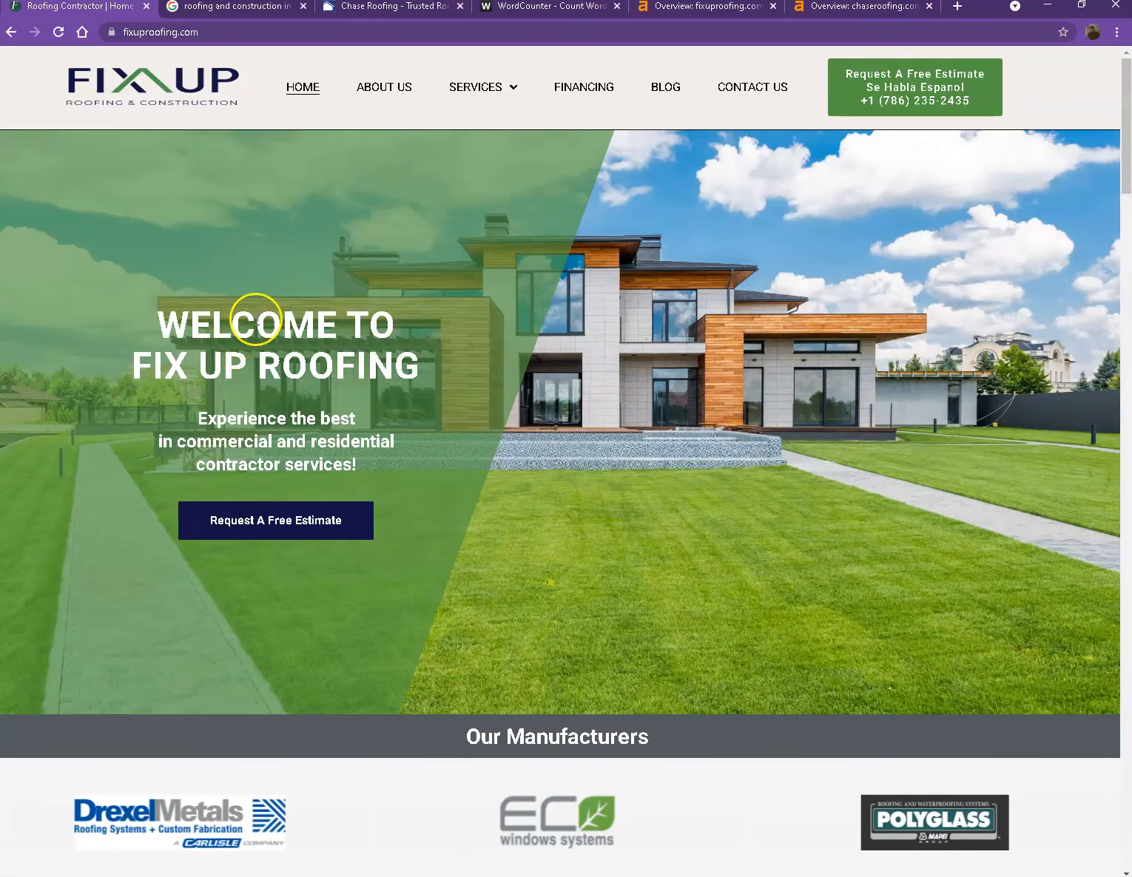
Examine the sponsored ads and the Businesses listings with their map in the Google results for "roofing and construction in South Florida".
left_click(230, 7)
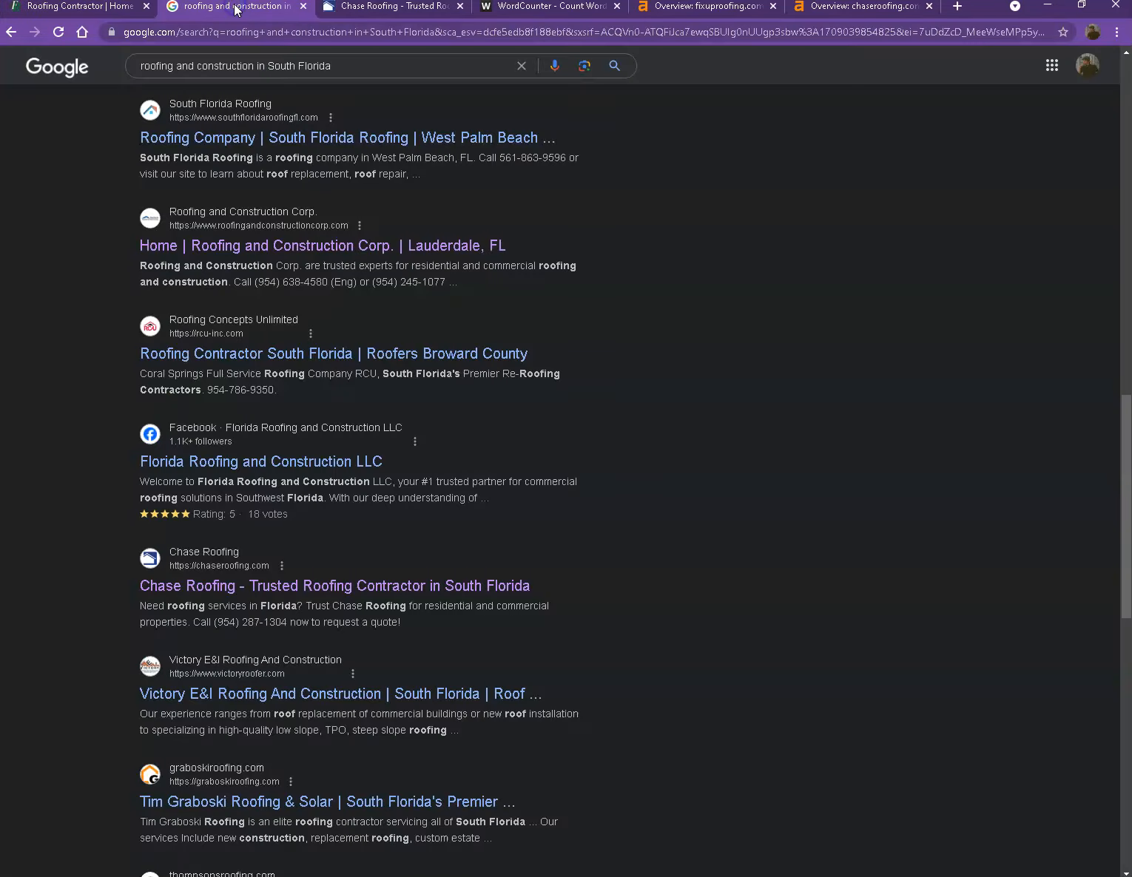
scroll(233, 199, "up", 10)
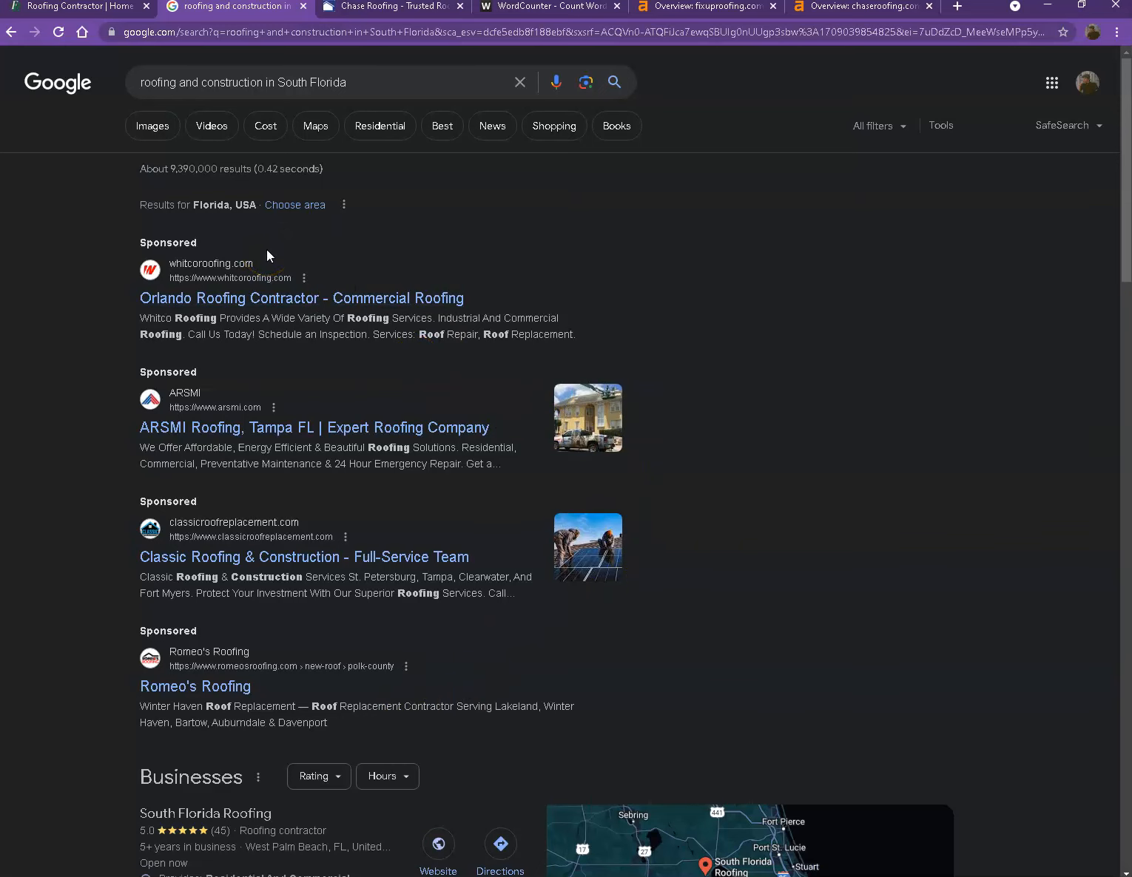
scroll(343, 309, "down", 2)
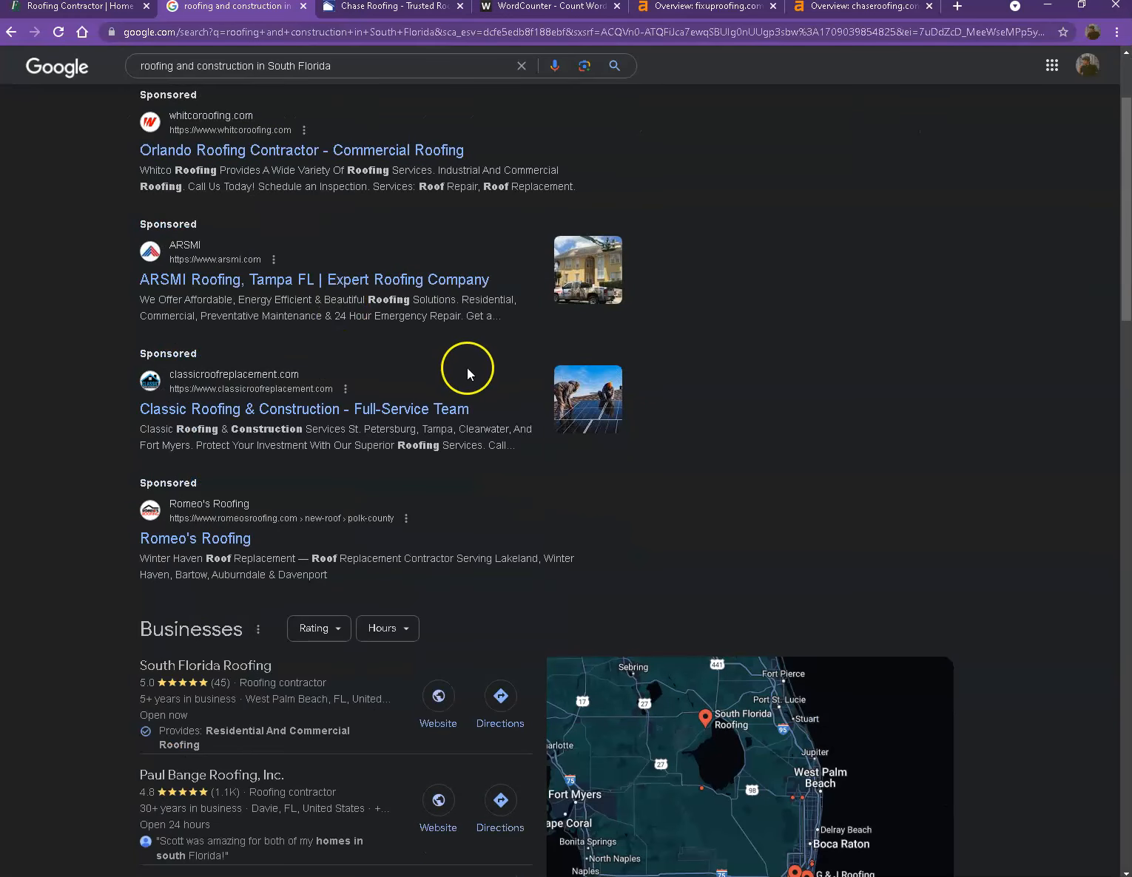
scroll(214, 387, "down", 3)
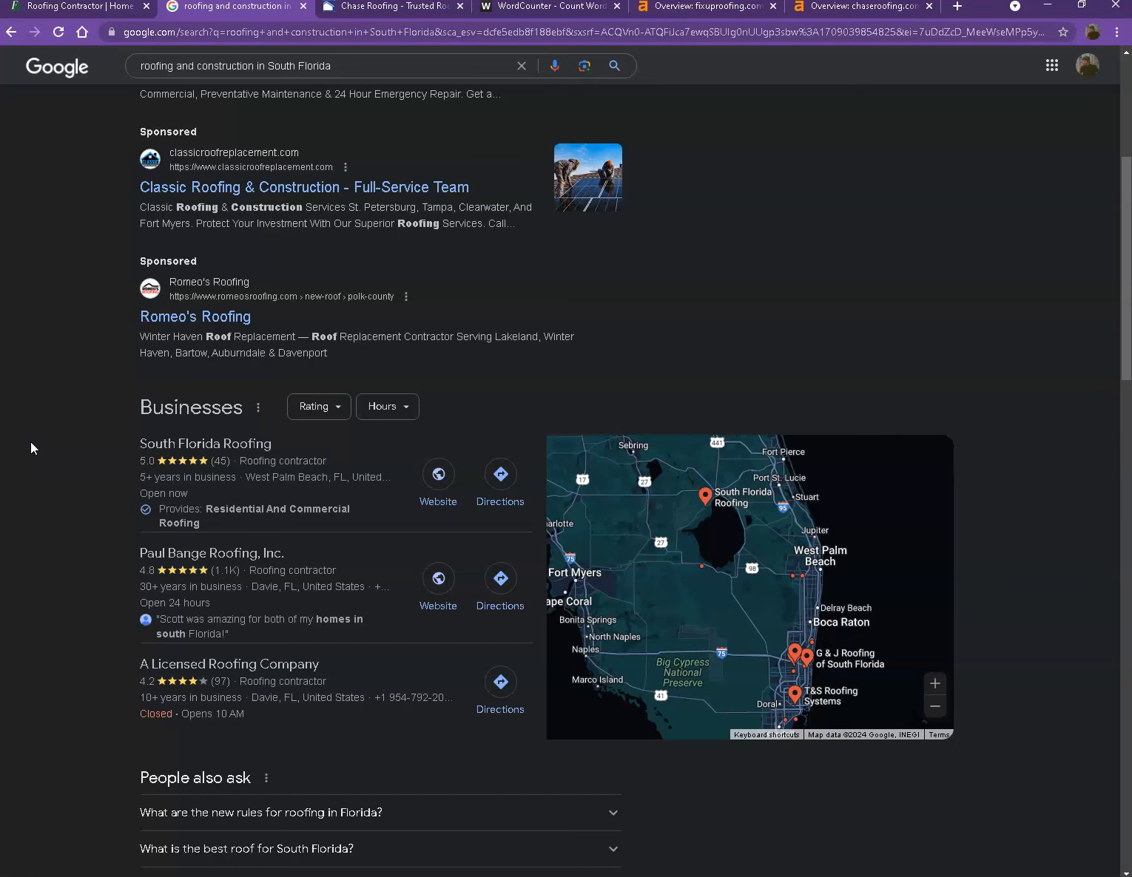
scroll(34, 449, "down", 2)
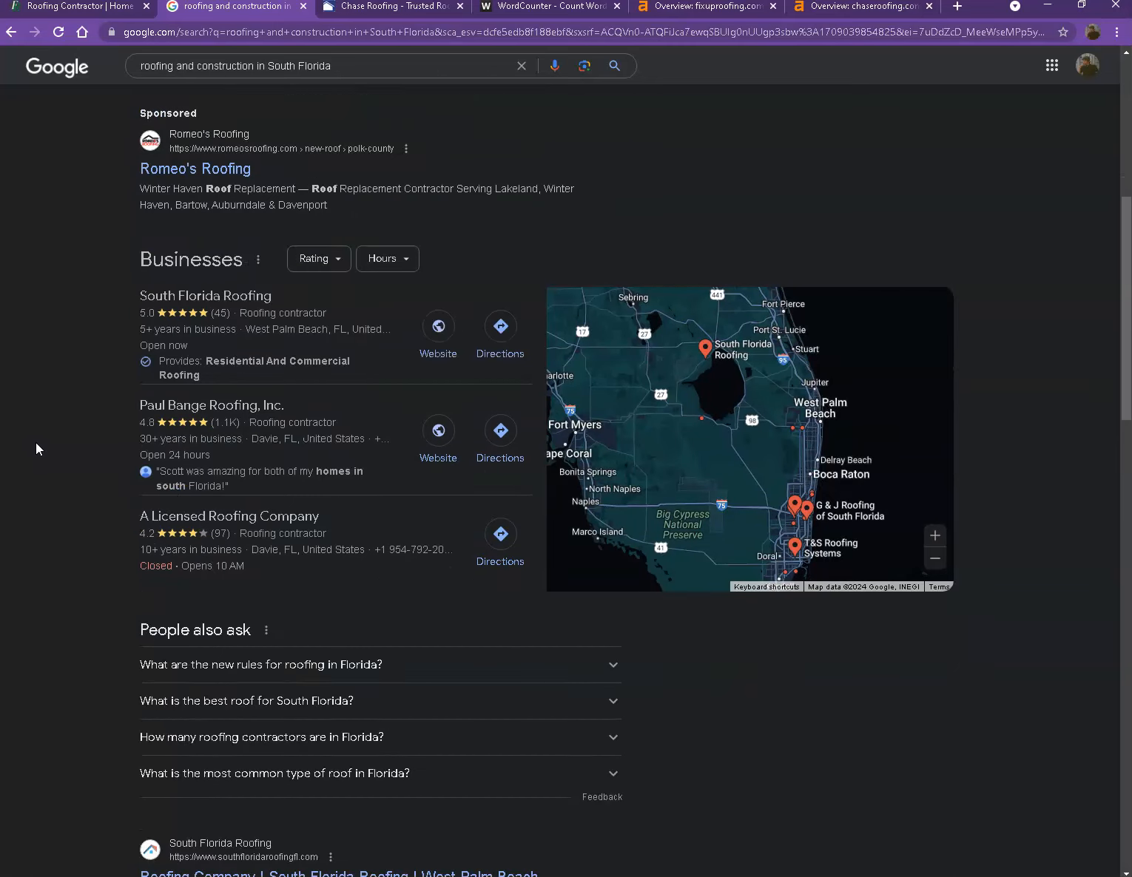
left_click(614, 449)
double_click(628, 451)
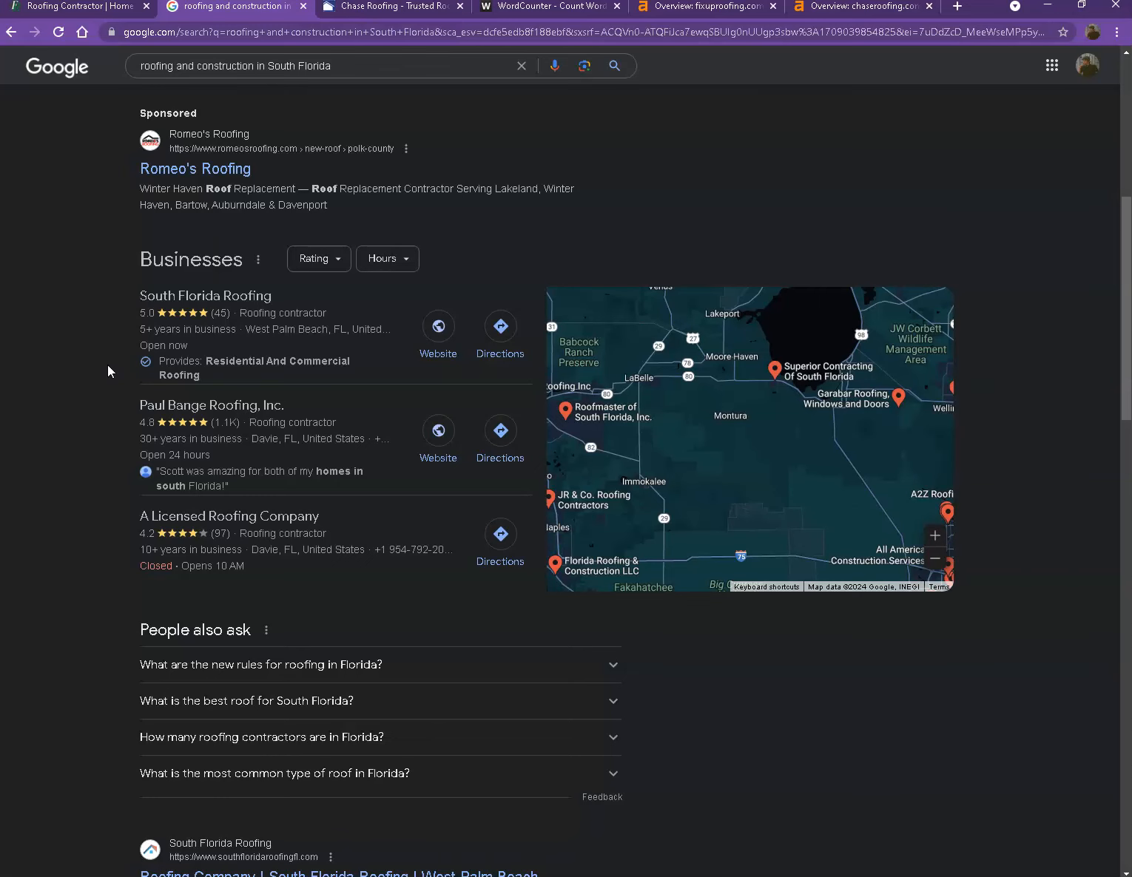
Examine the organic Google results below the map and locate the Chase Roofing listing.
scroll(110, 364, "down", 7)
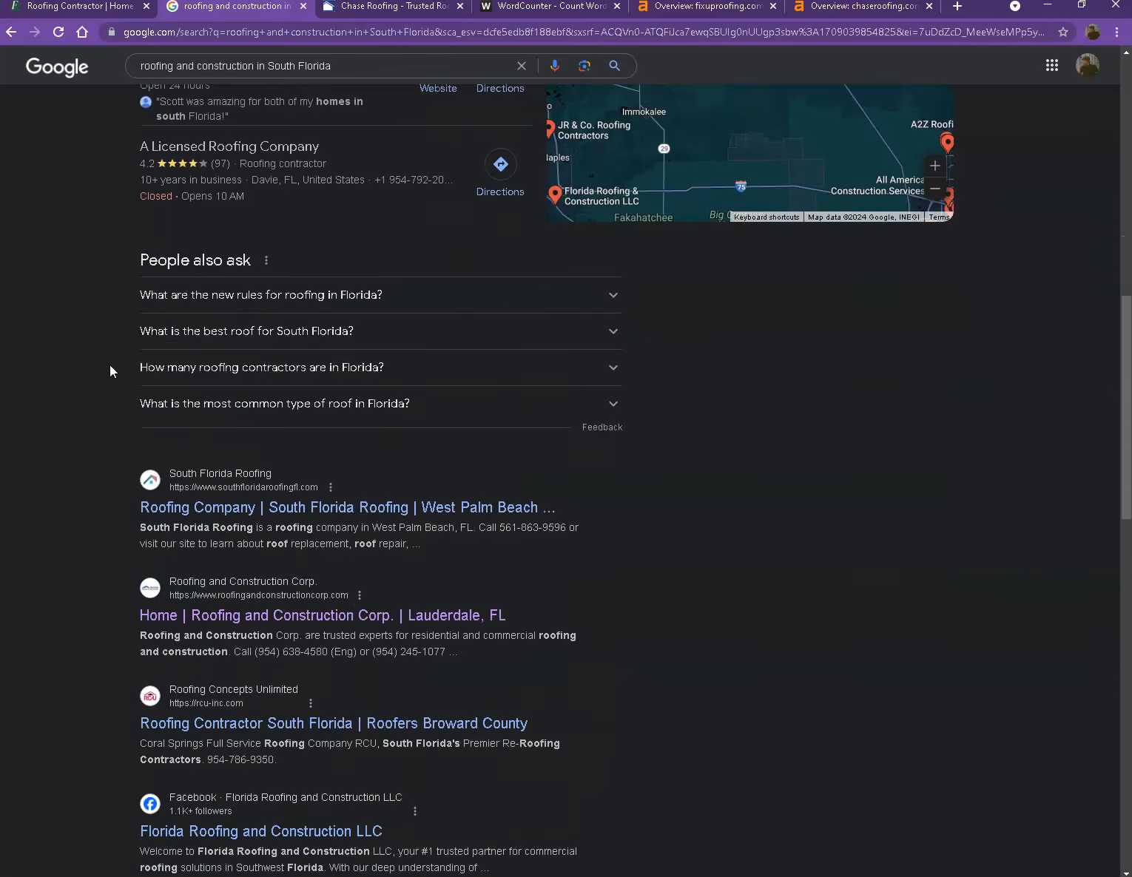
scroll(107, 369, "down", 1)
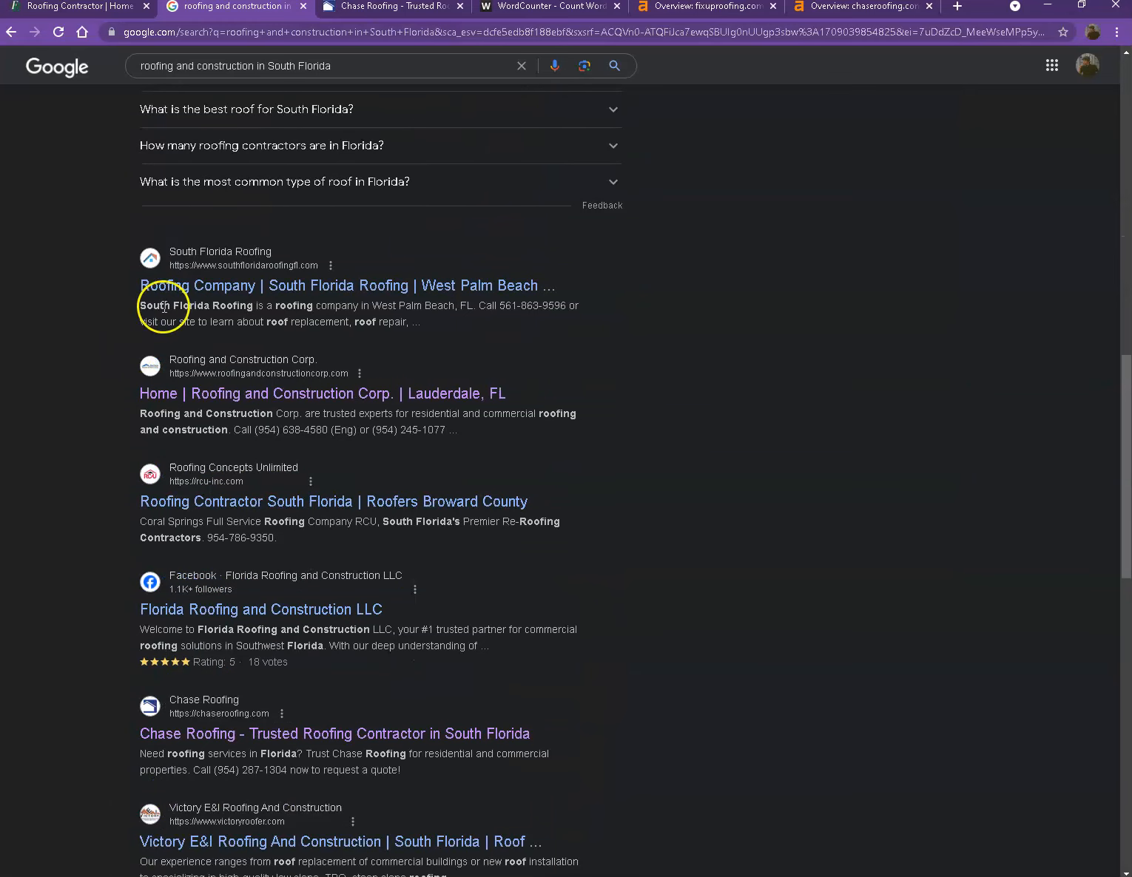
scroll(80, 418, "down", 2)
scroll(77, 434, "down", 6)
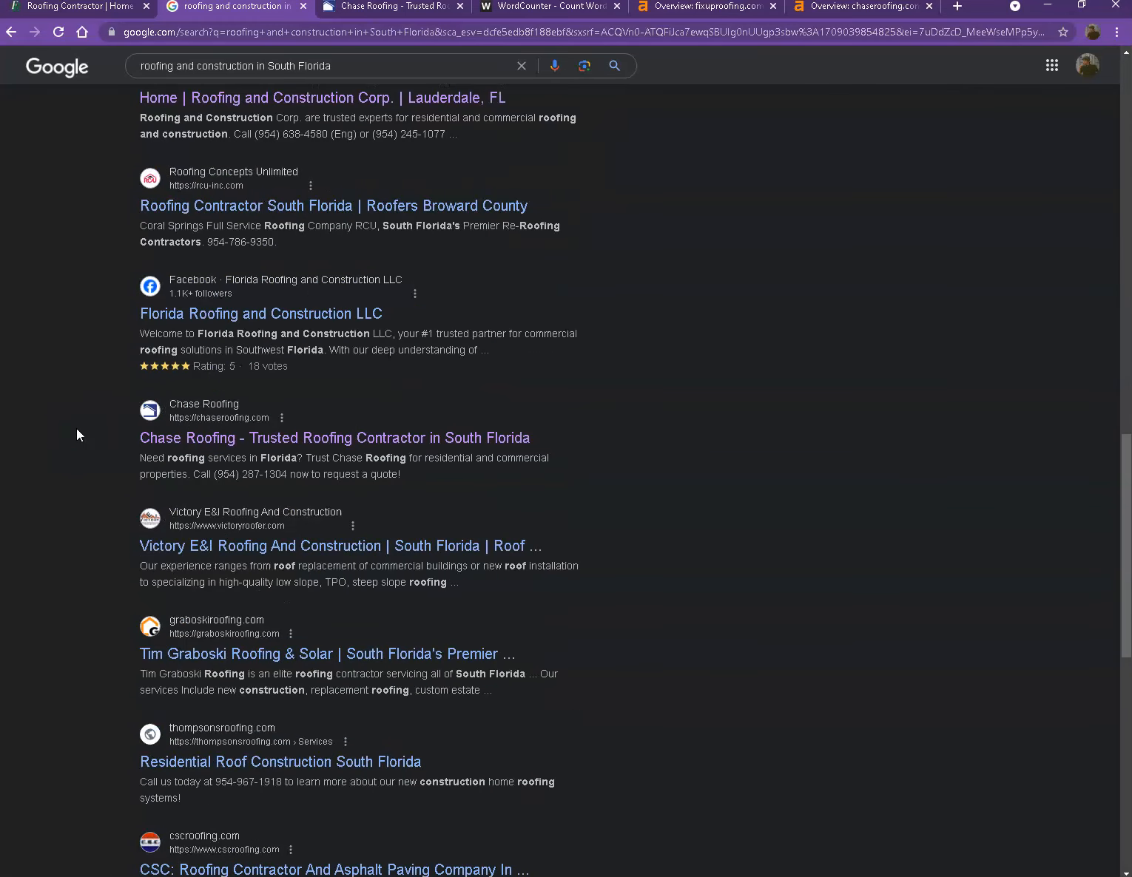
scroll(77, 427, "up", 3)
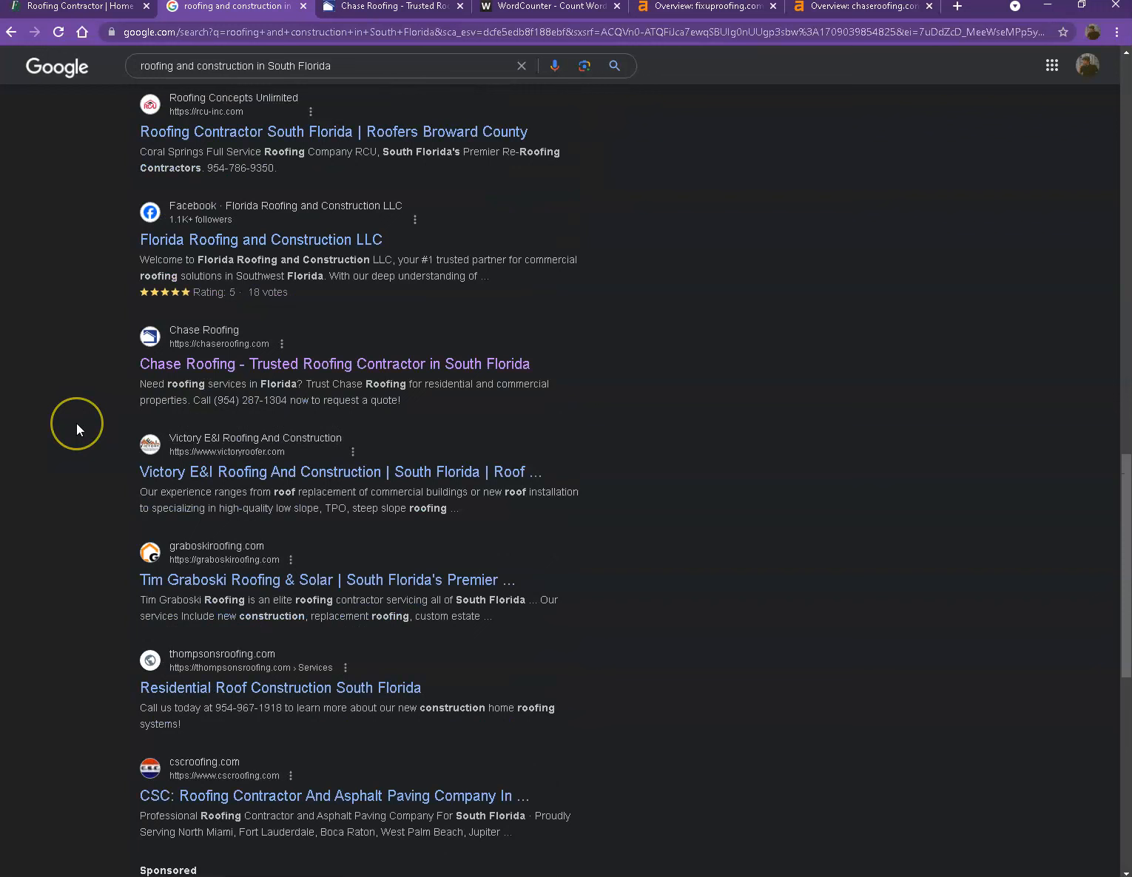
scroll(75, 430, "up", 1)
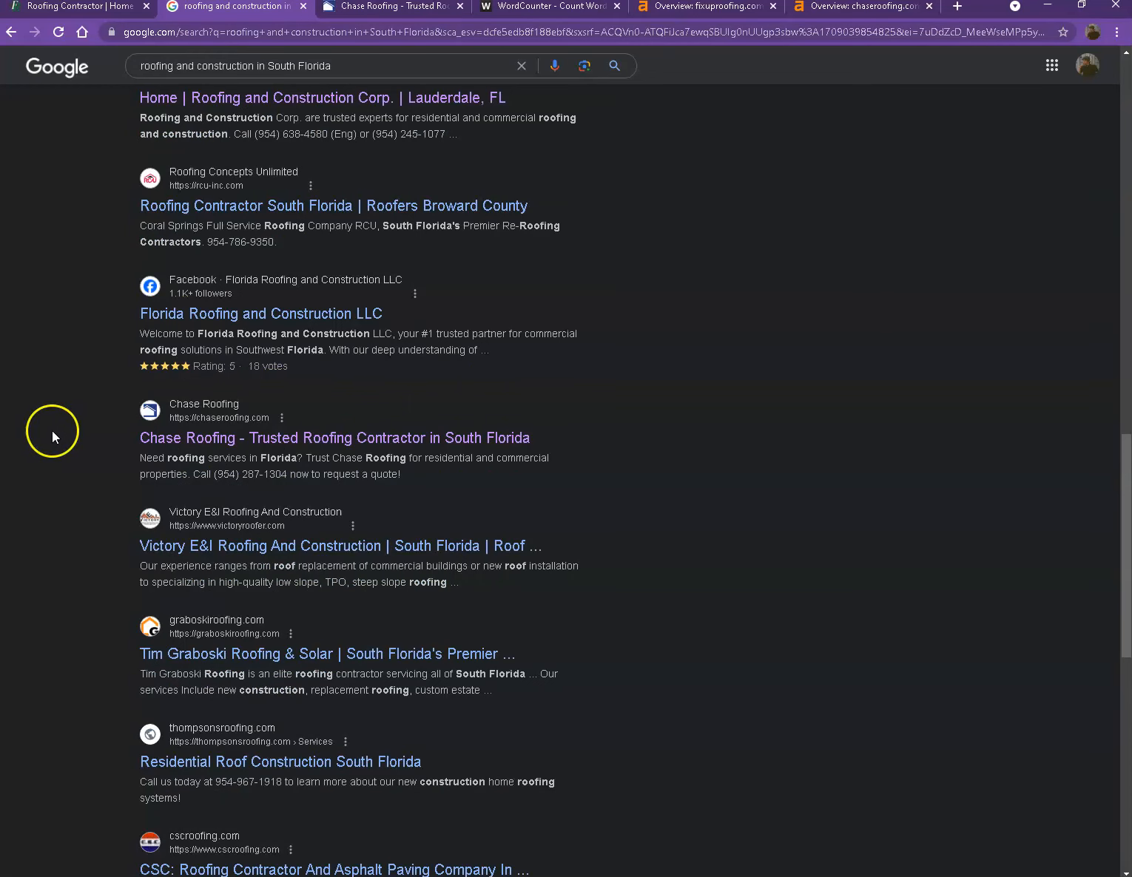
Switch to the Chase Roofing website and review its homepage's quote form, benefits list, client reviews and services heading.
left_click(392, 7)
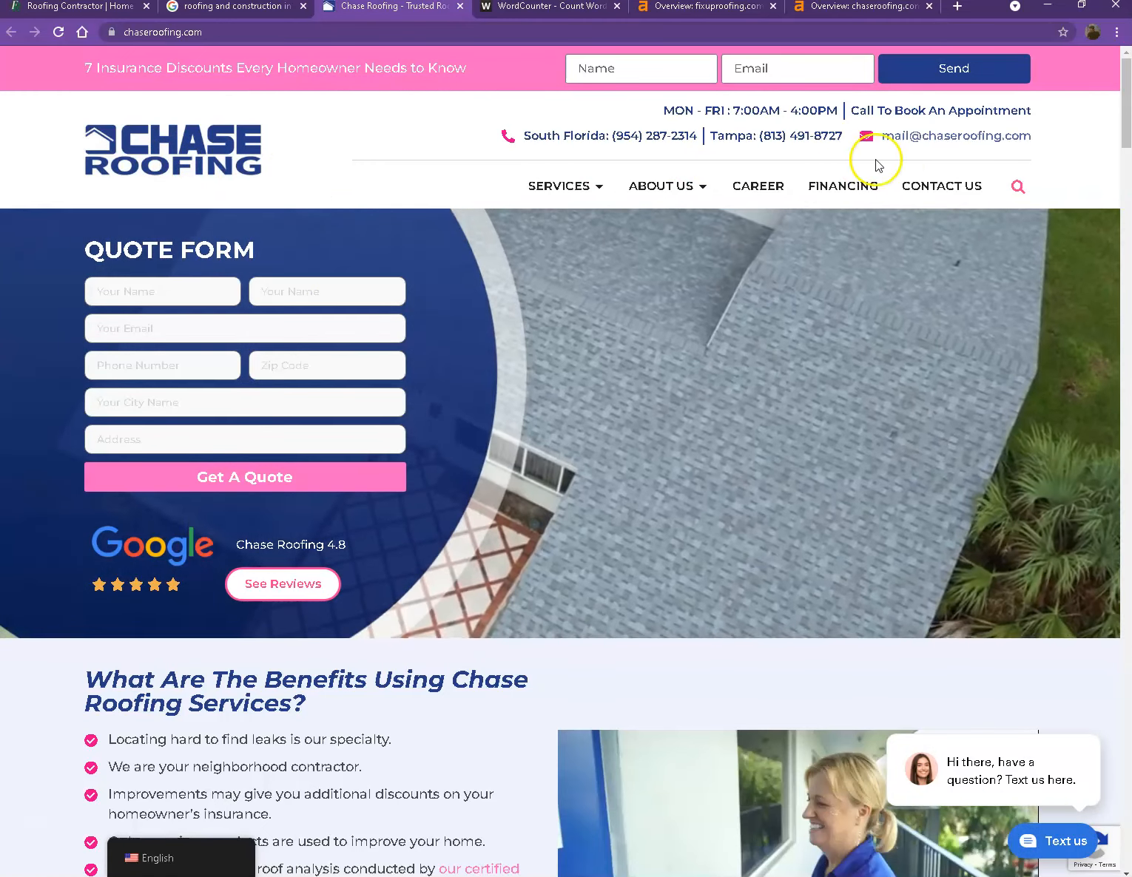
scroll(727, 297, "down", 4)
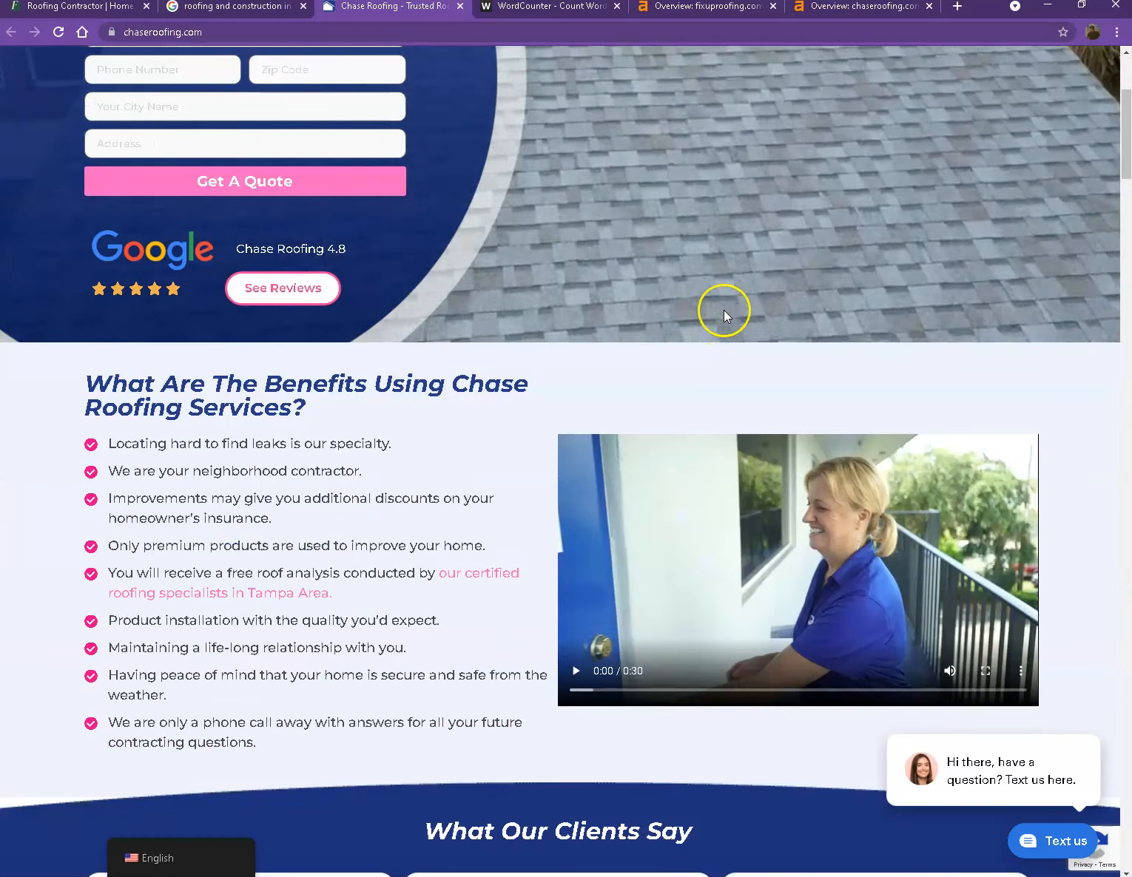
scroll(443, 570, "down", 7)
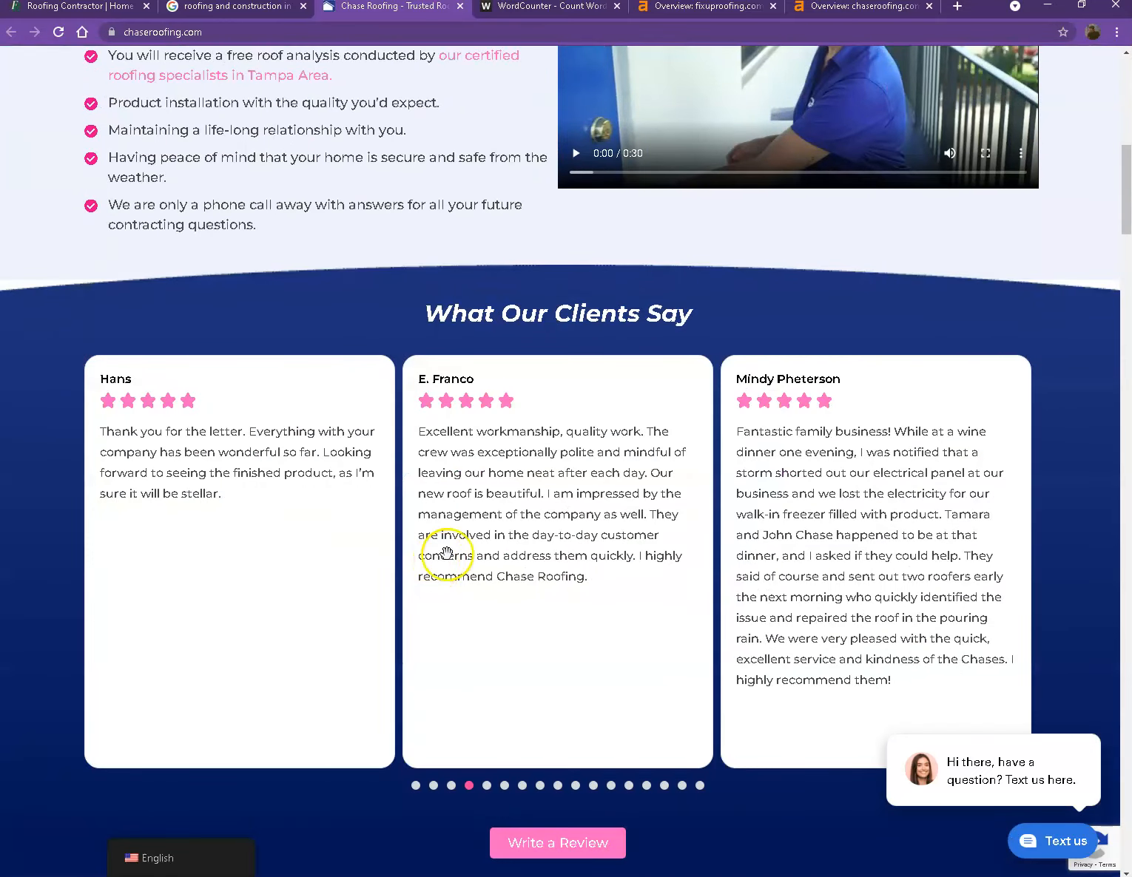
scroll(551, 523, "down", 4)
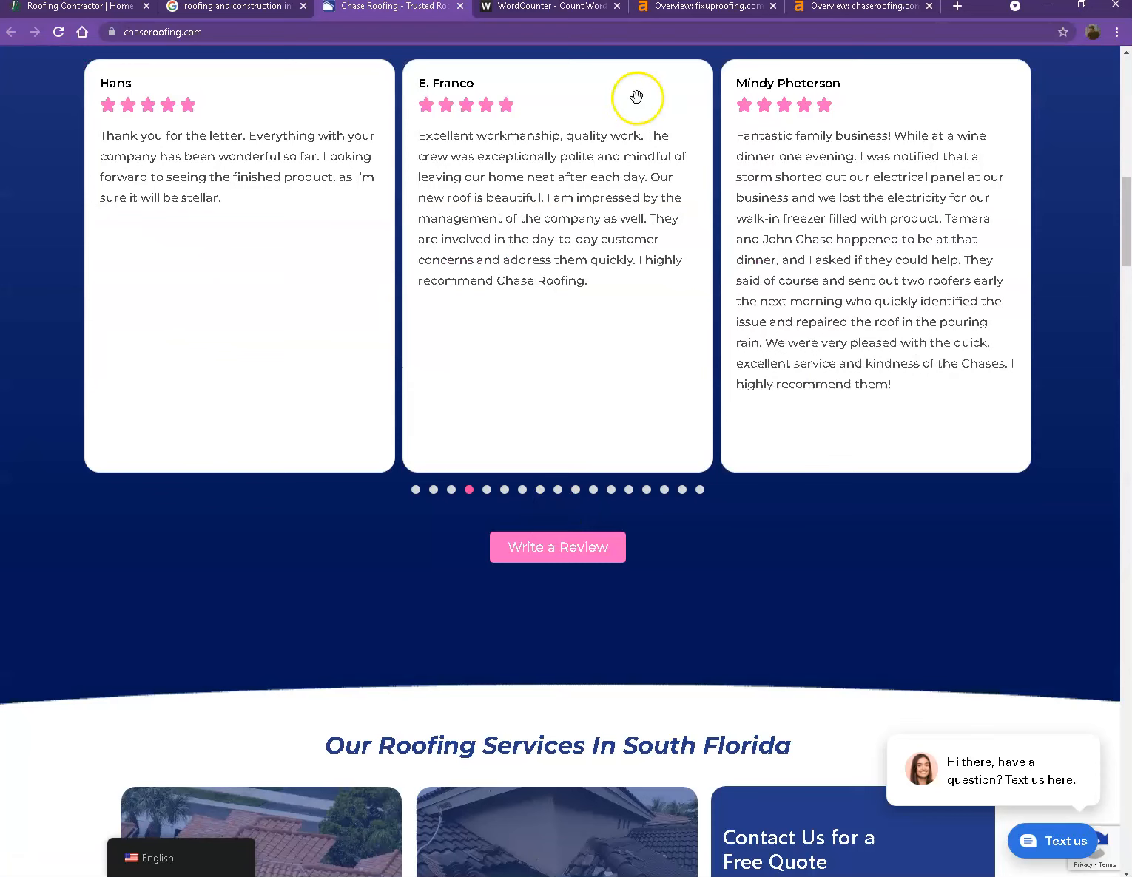
Compare the Ahrefs overviews of fixuproofing.com and chaseroofing.com for domain rating, backlinks, referring domains, organic keywords and traffic.
left_click(677, 9)
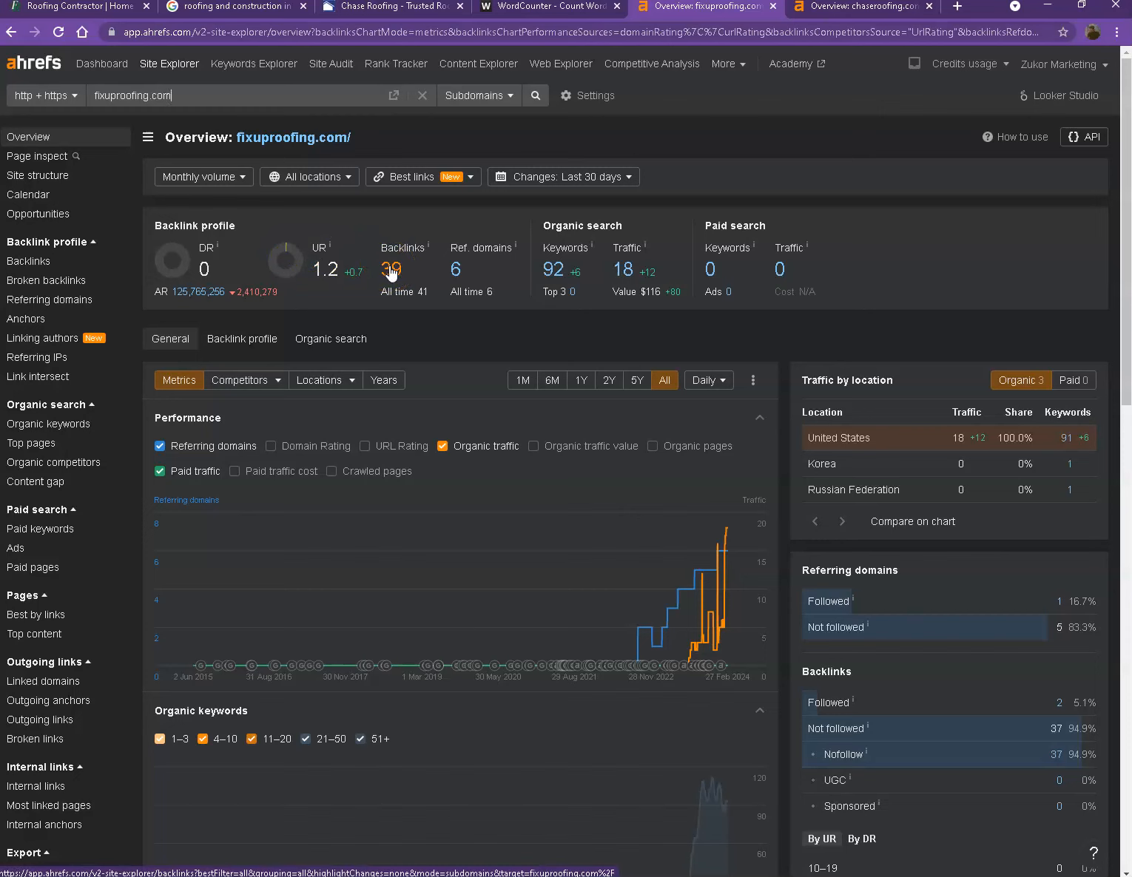
left_click(858, 19)
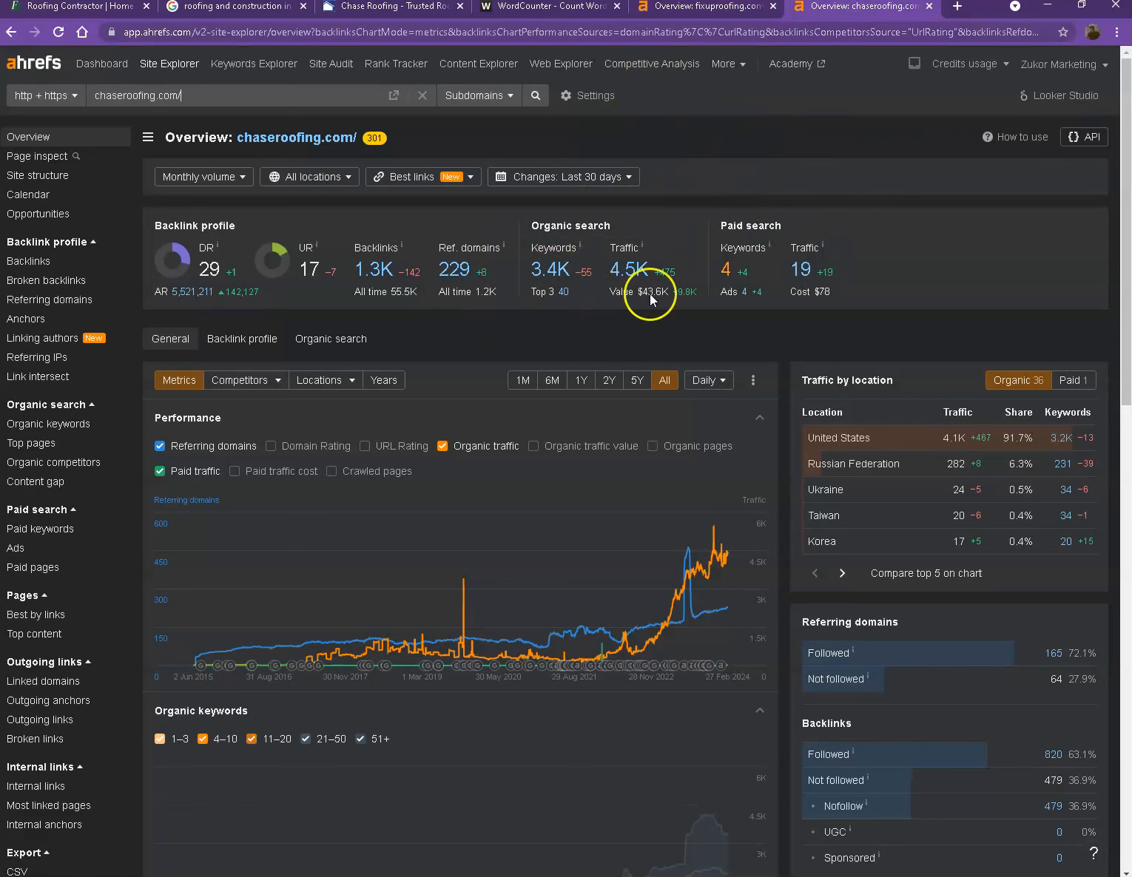
left_click(738, 14)
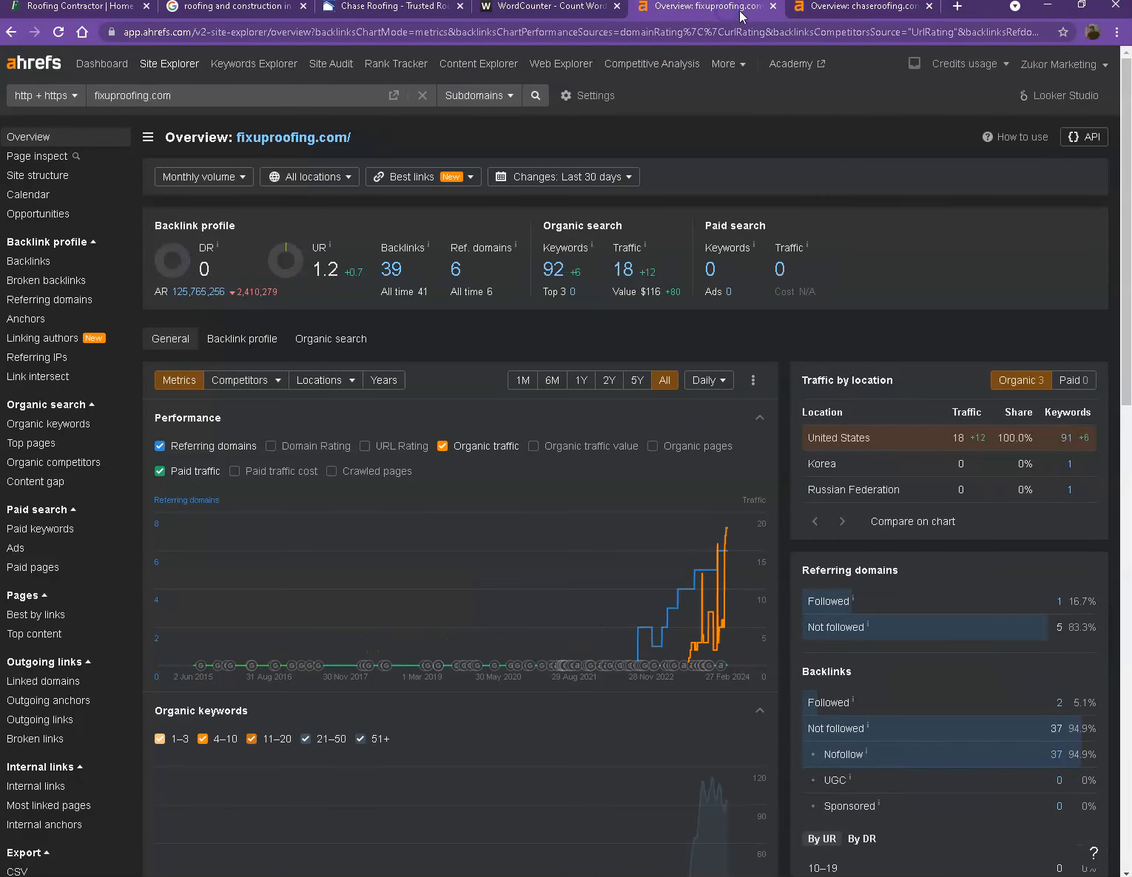
left_click(836, 11)
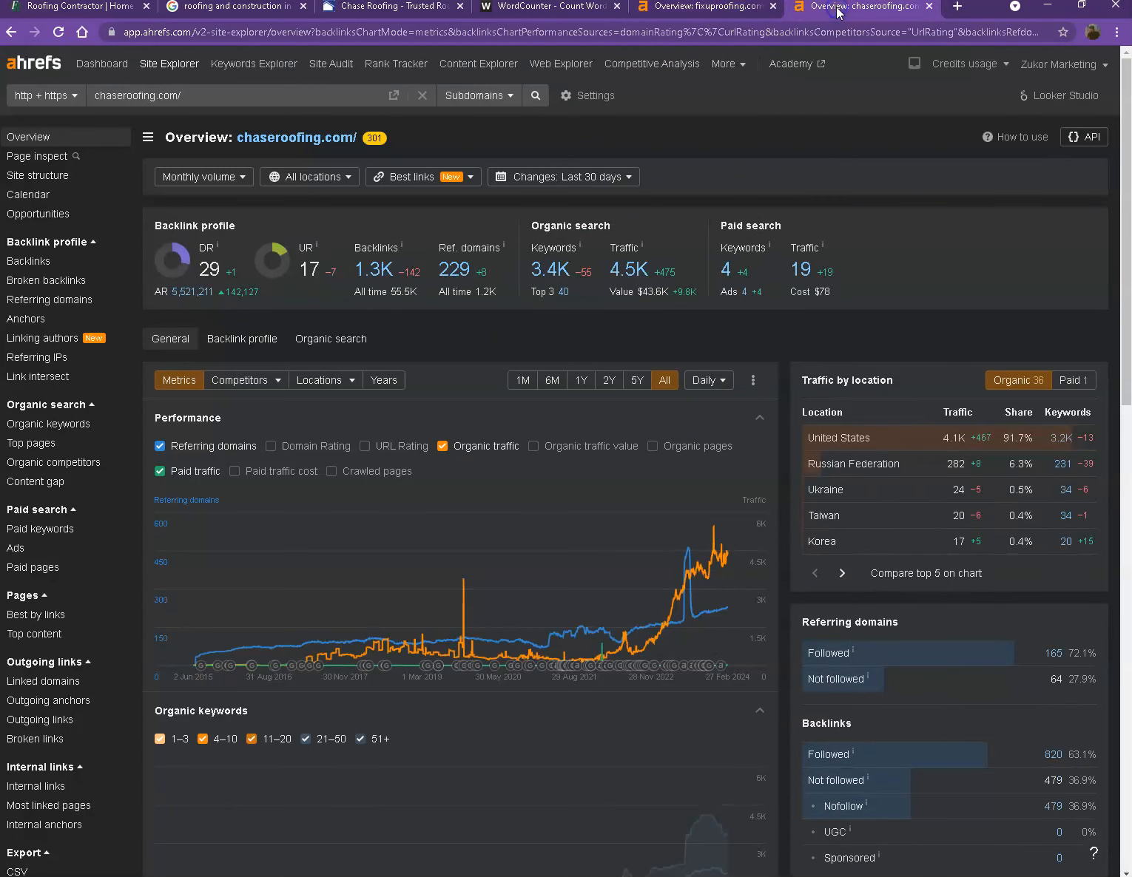
left_click(714, 10)
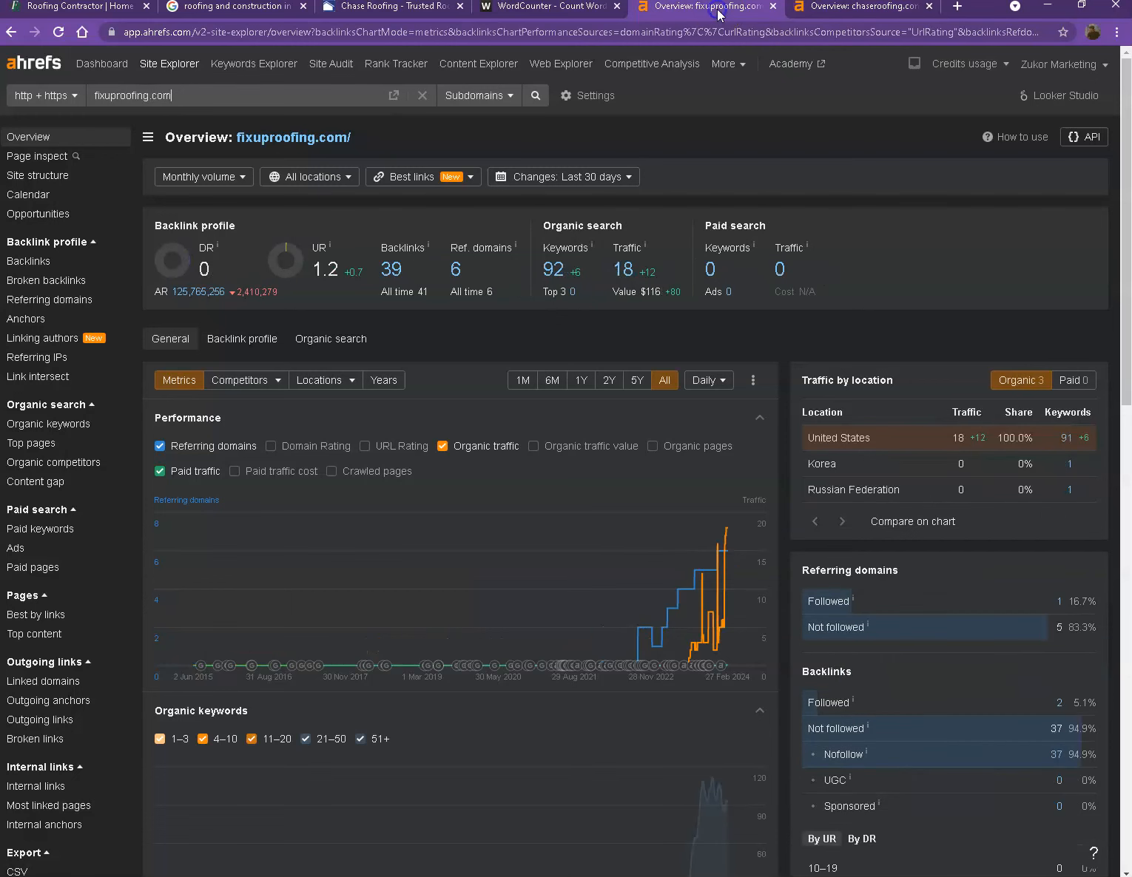
left_click(829, 15)
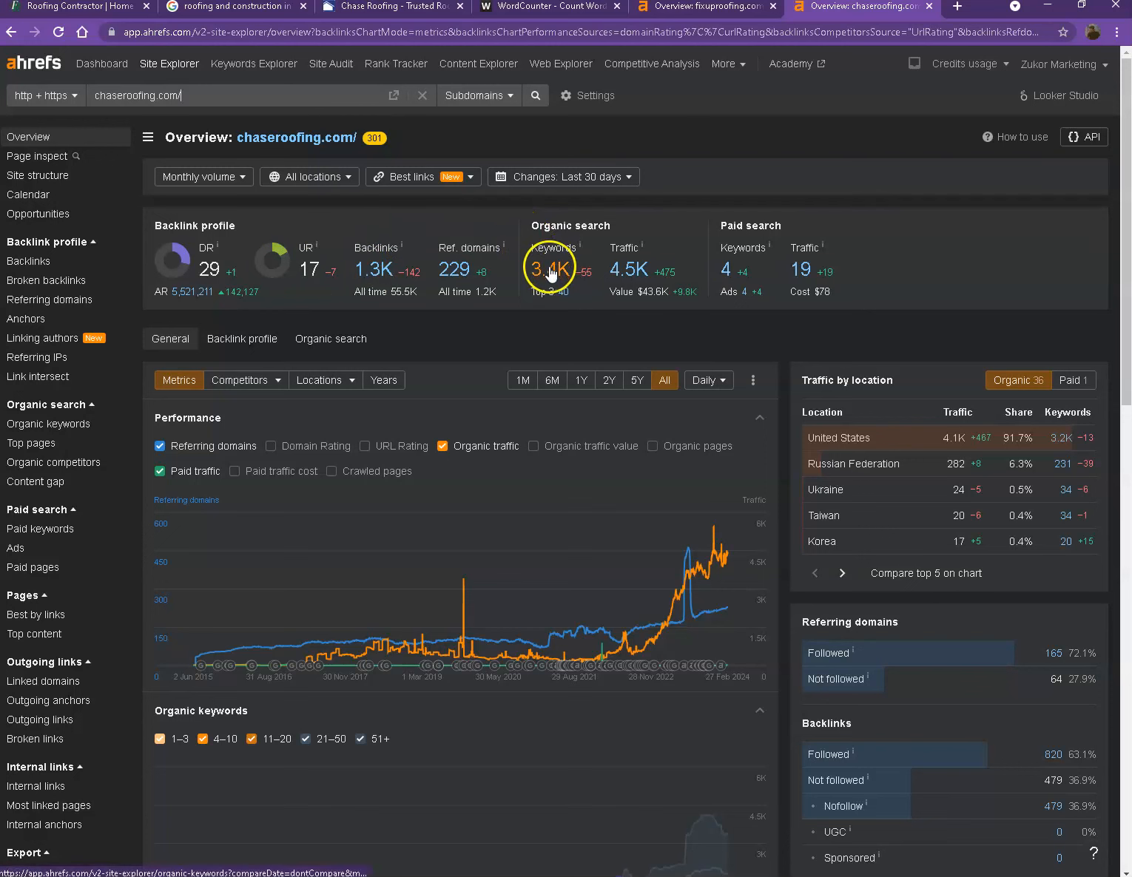
Open the referring domains and organic keywords reports for chaseroofing.com in separate new tabs.
right_click(455, 271)
left_click(480, 282)
right_click(553, 272)
left_click(613, 282)
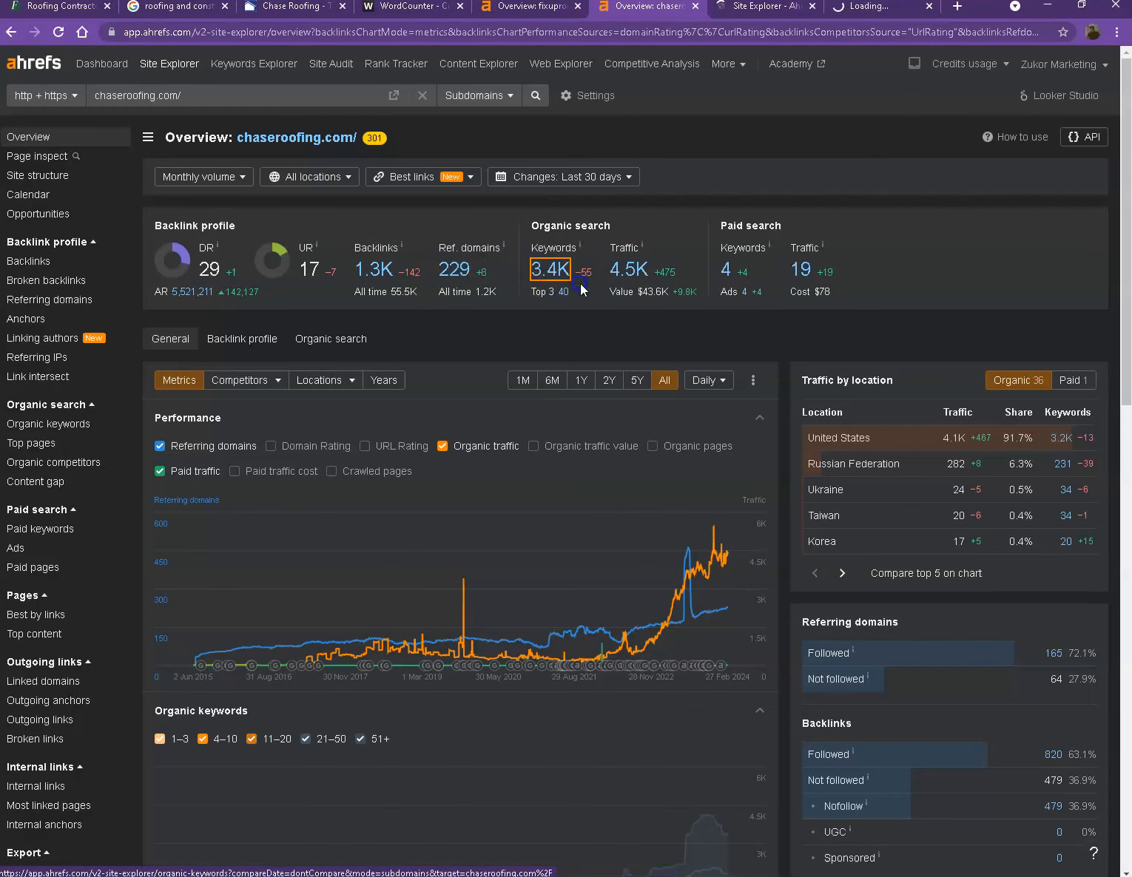
Examine the list of domains linking to chaseroofing.com, including their domain ratings and traffic.
left_click(759, 13)
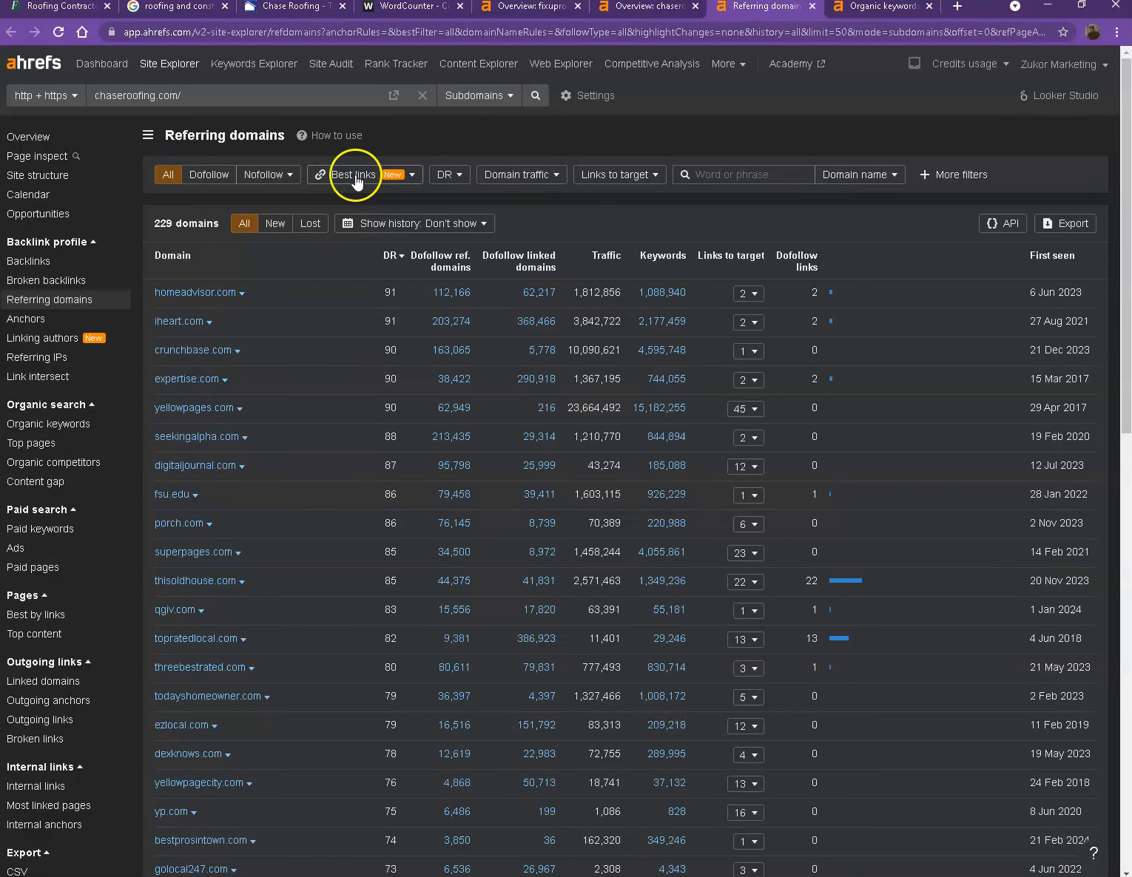
scroll(364, 262, "down", 4)
scroll(365, 263, "down", 9)
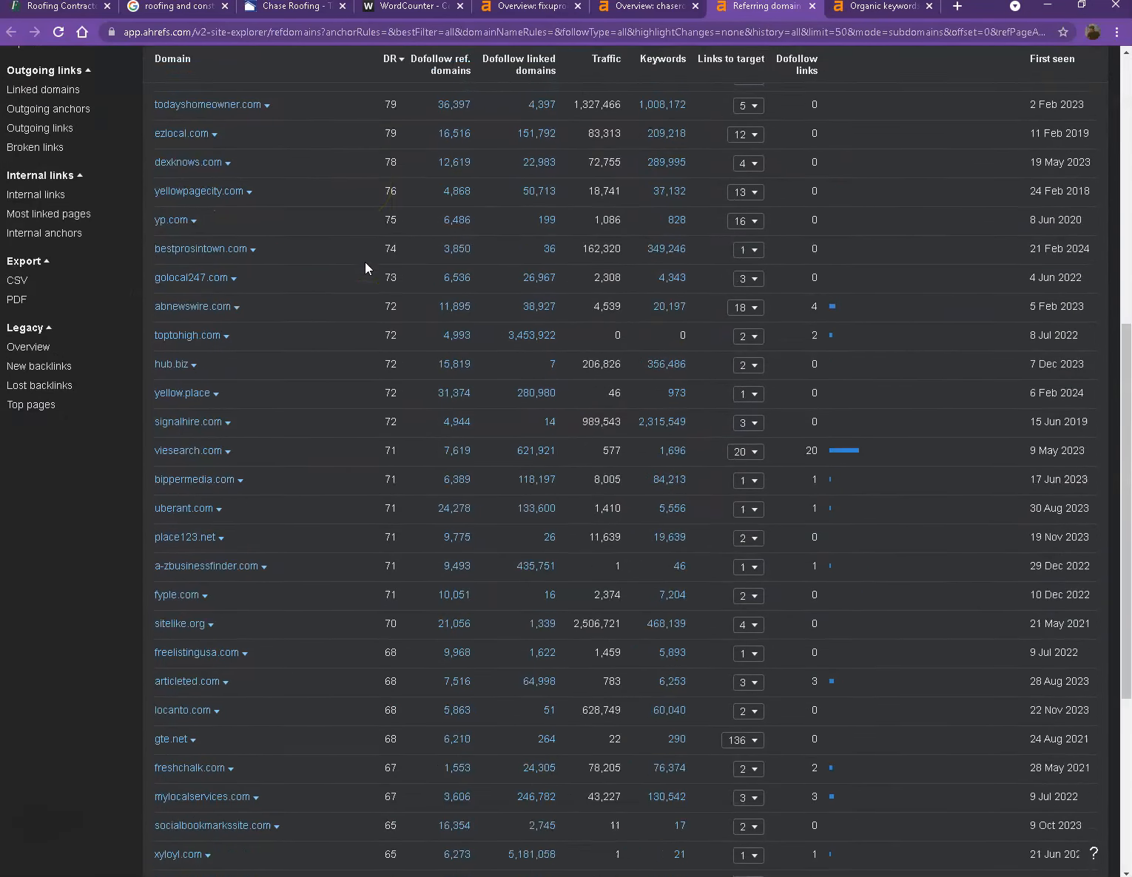
scroll(361, 281, "up", 13)
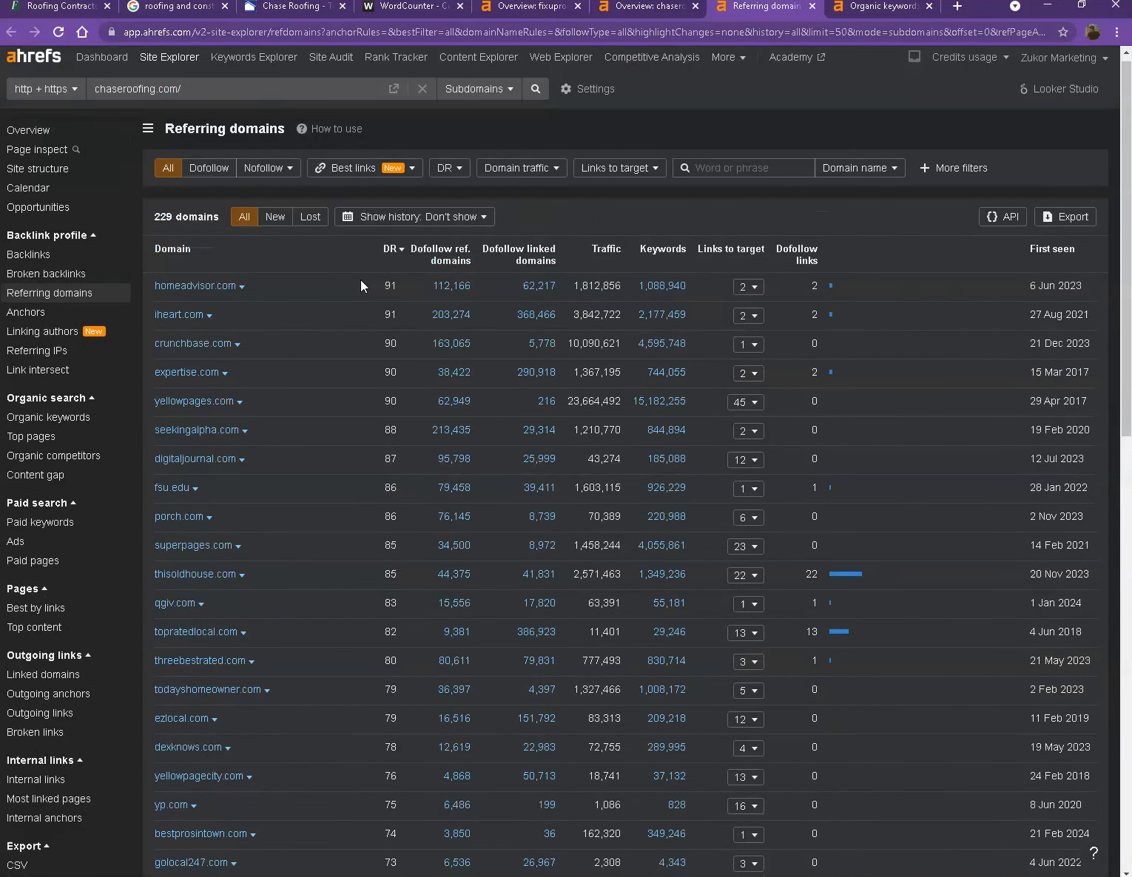
Examine the organic keywords report for chaseroofing.com, covering search volume, keyword difficulty, traffic, ranking position and URL.
left_click(868, 12)
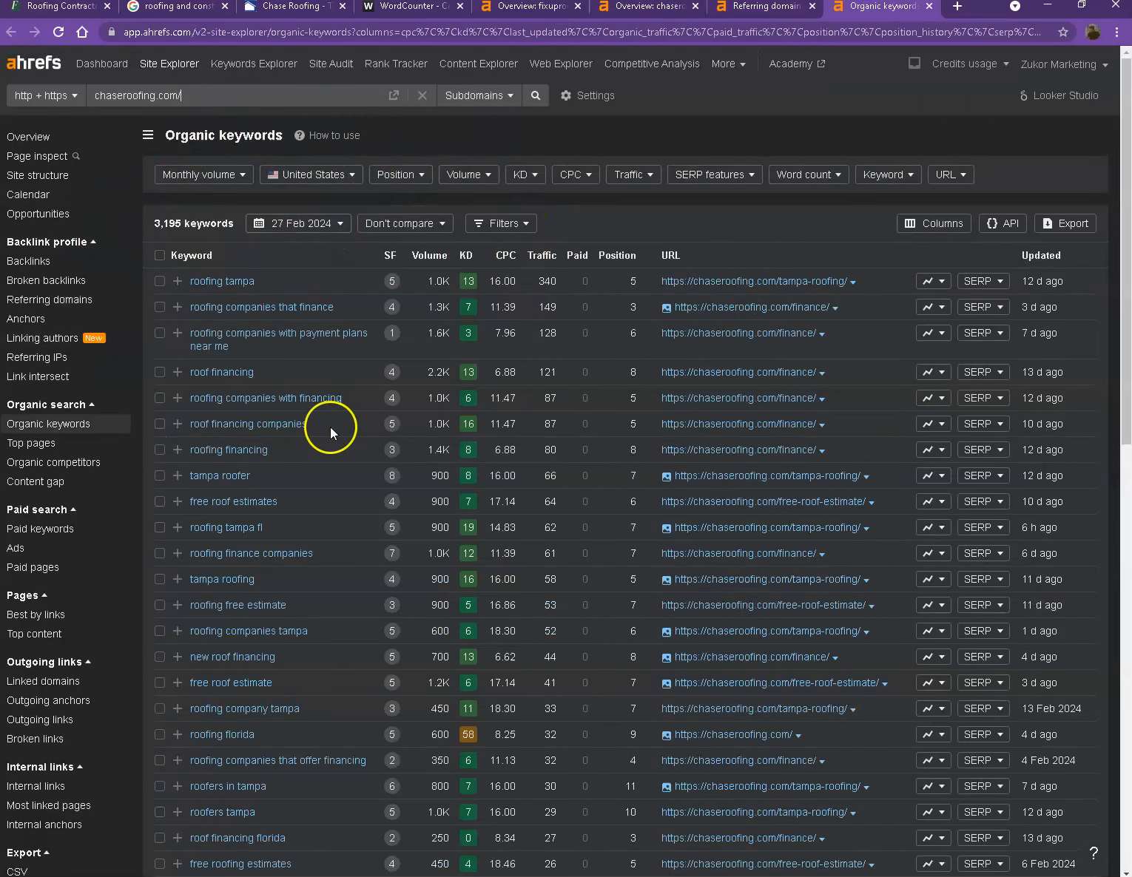
scroll(318, 433, "down", 3)
scroll(331, 427, "down", 7)
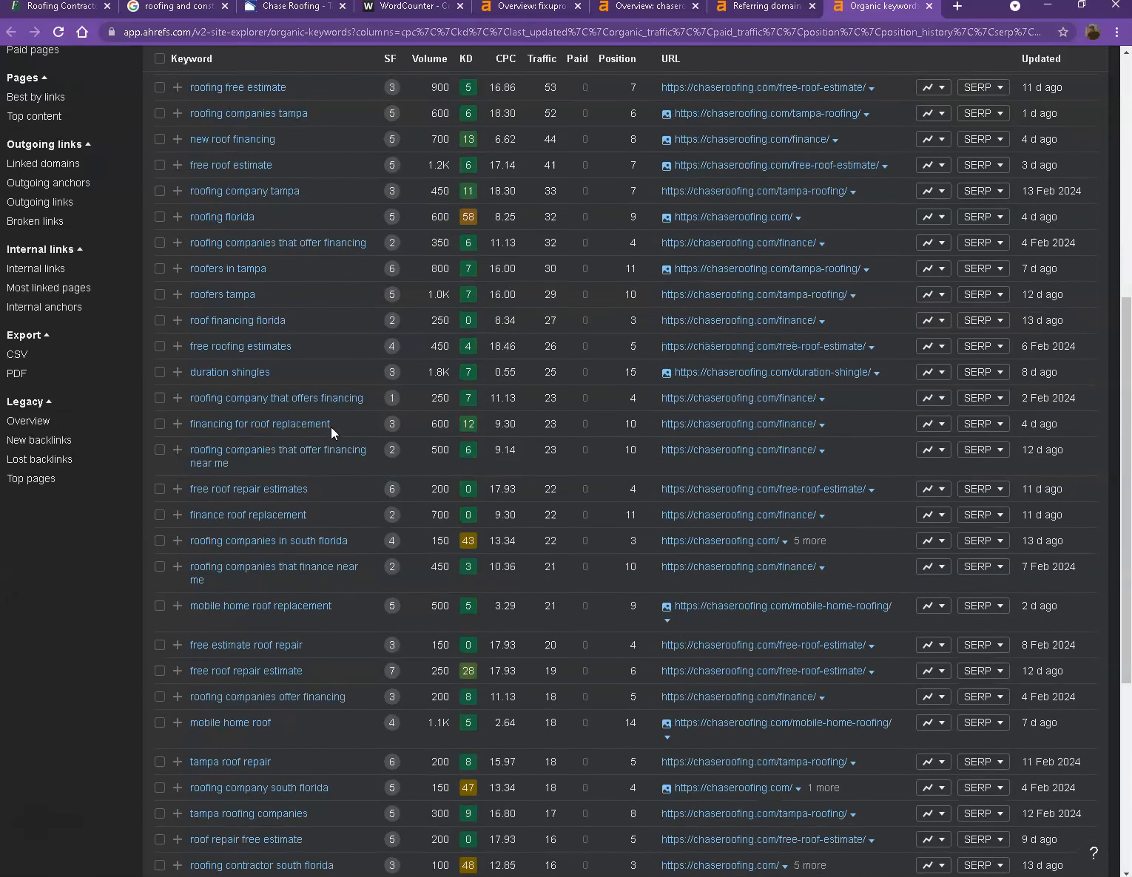
scroll(331, 435, "down", 3)
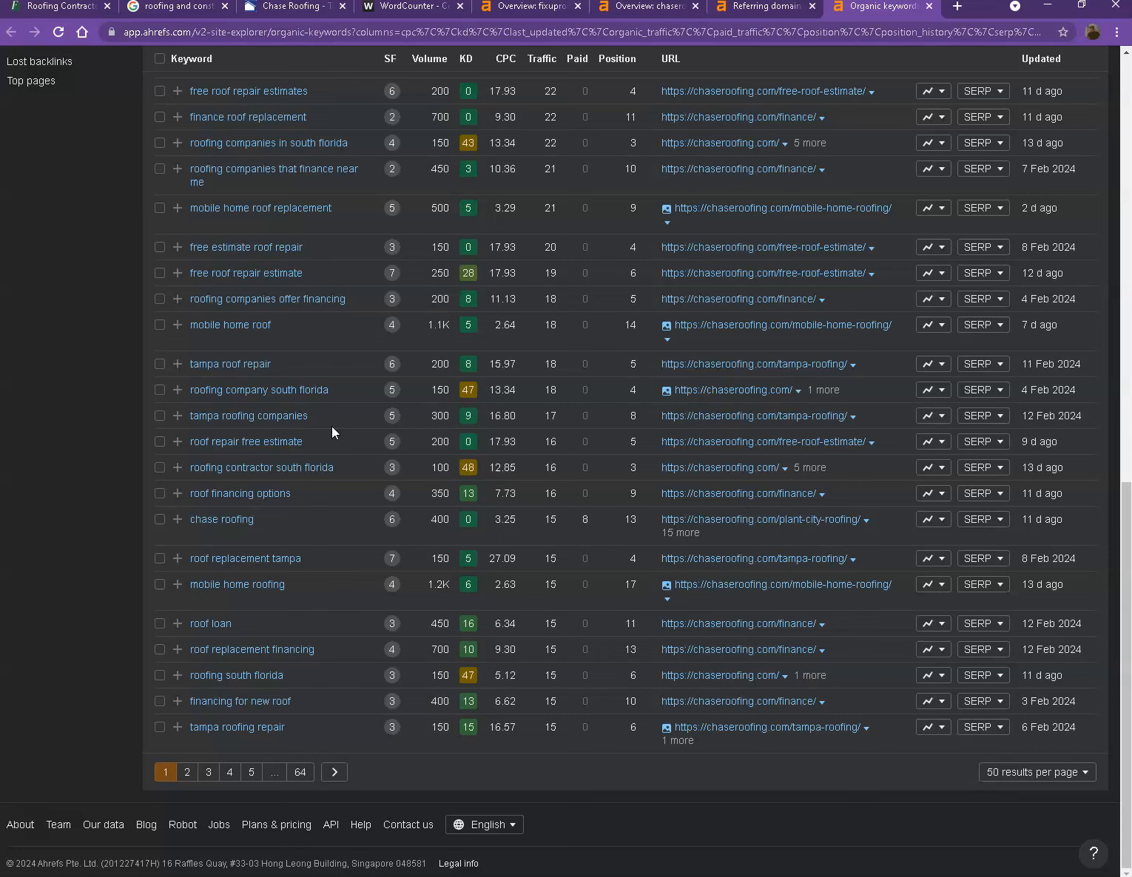
scroll(337, 416, "up", 13)
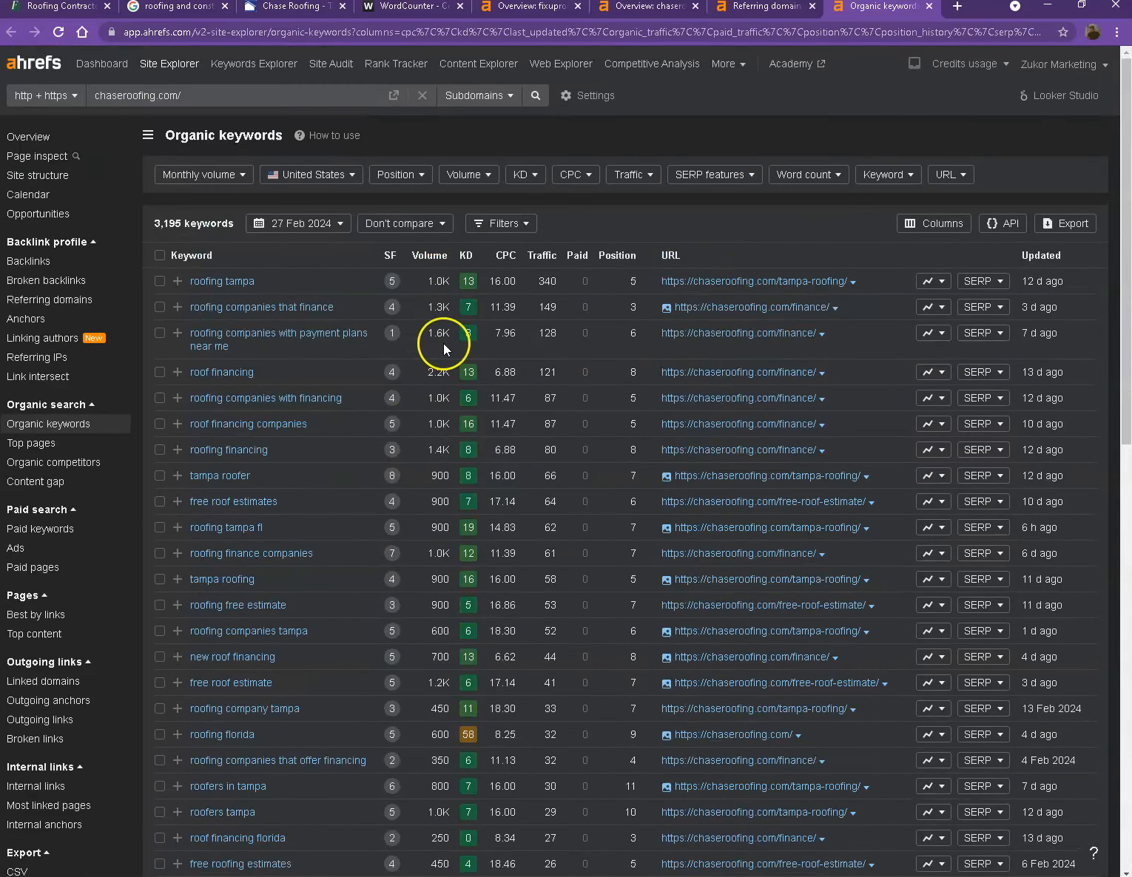
left_click(424, 414)
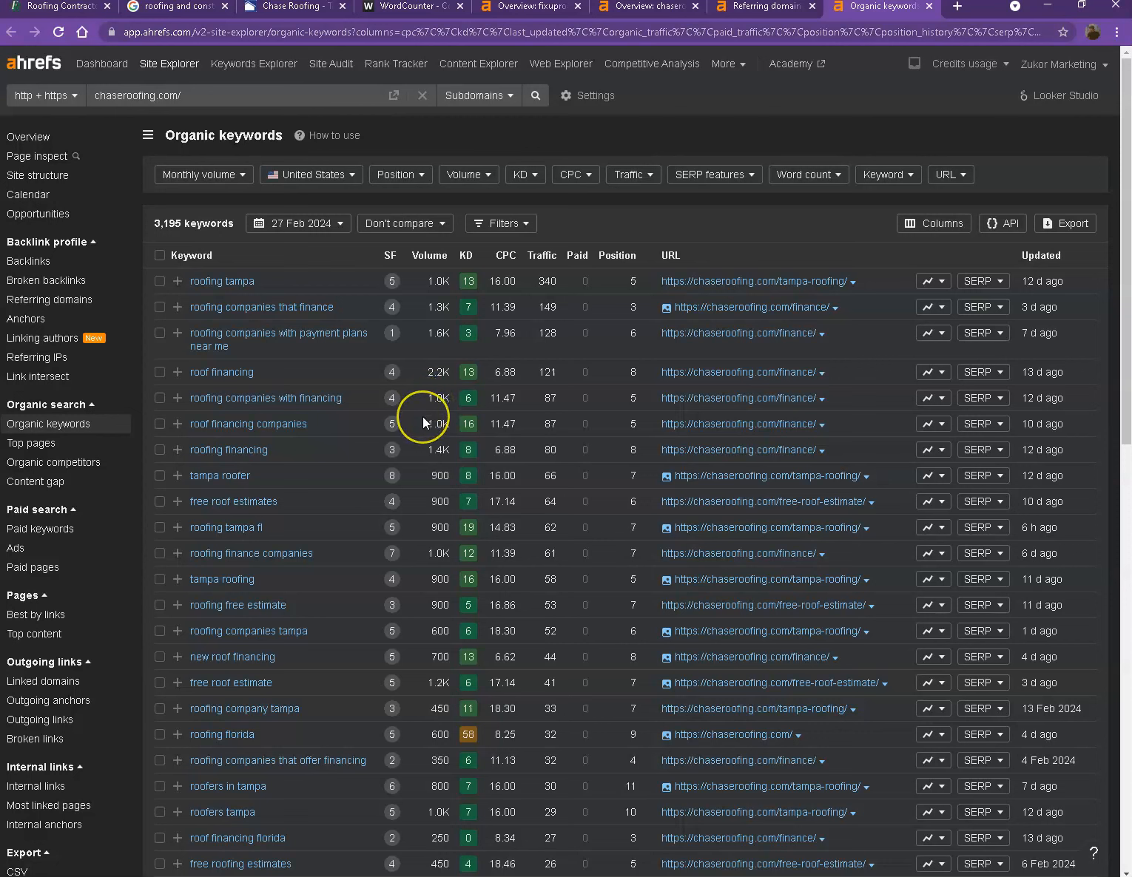
left_click(422, 419)
left_click(423, 417)
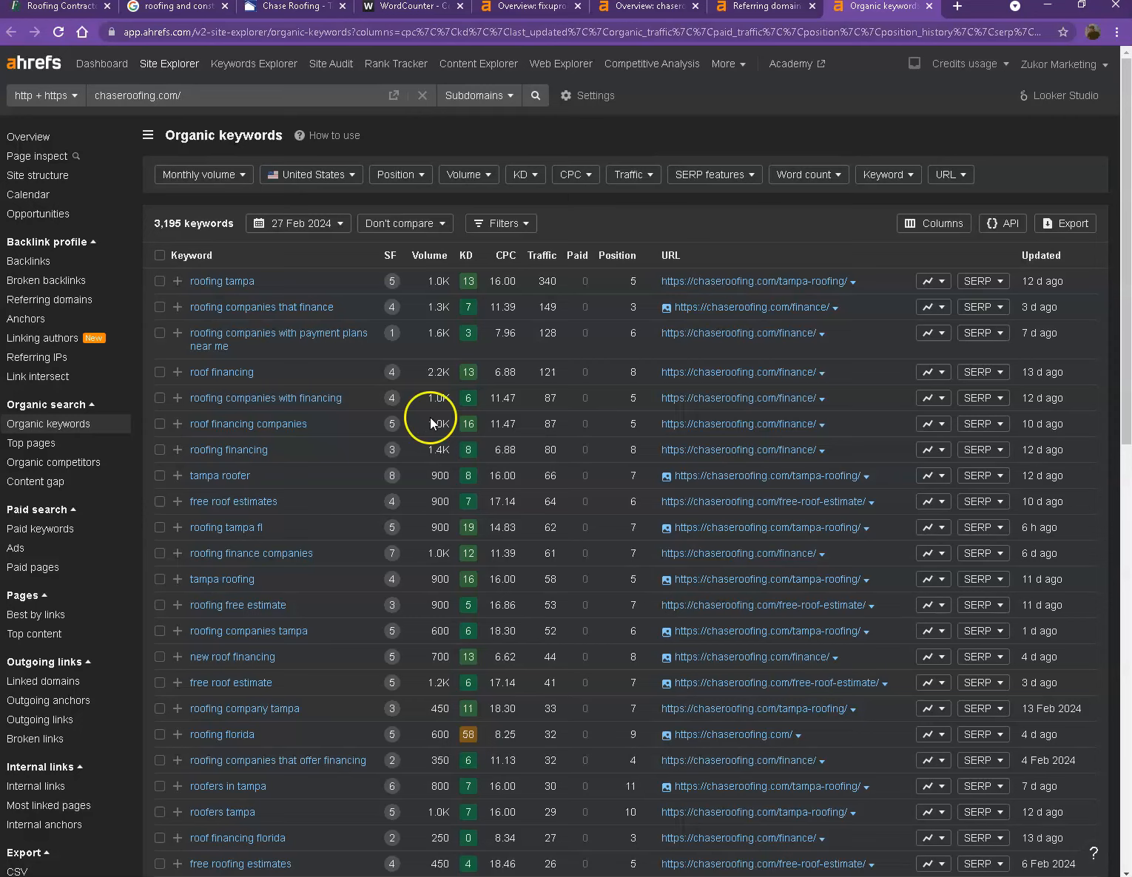
Check the file name of the roof photo beside the Fix Up Roofing estimate request form without saving the image.
left_click(67, 15)
scroll(343, 336, "down", 20)
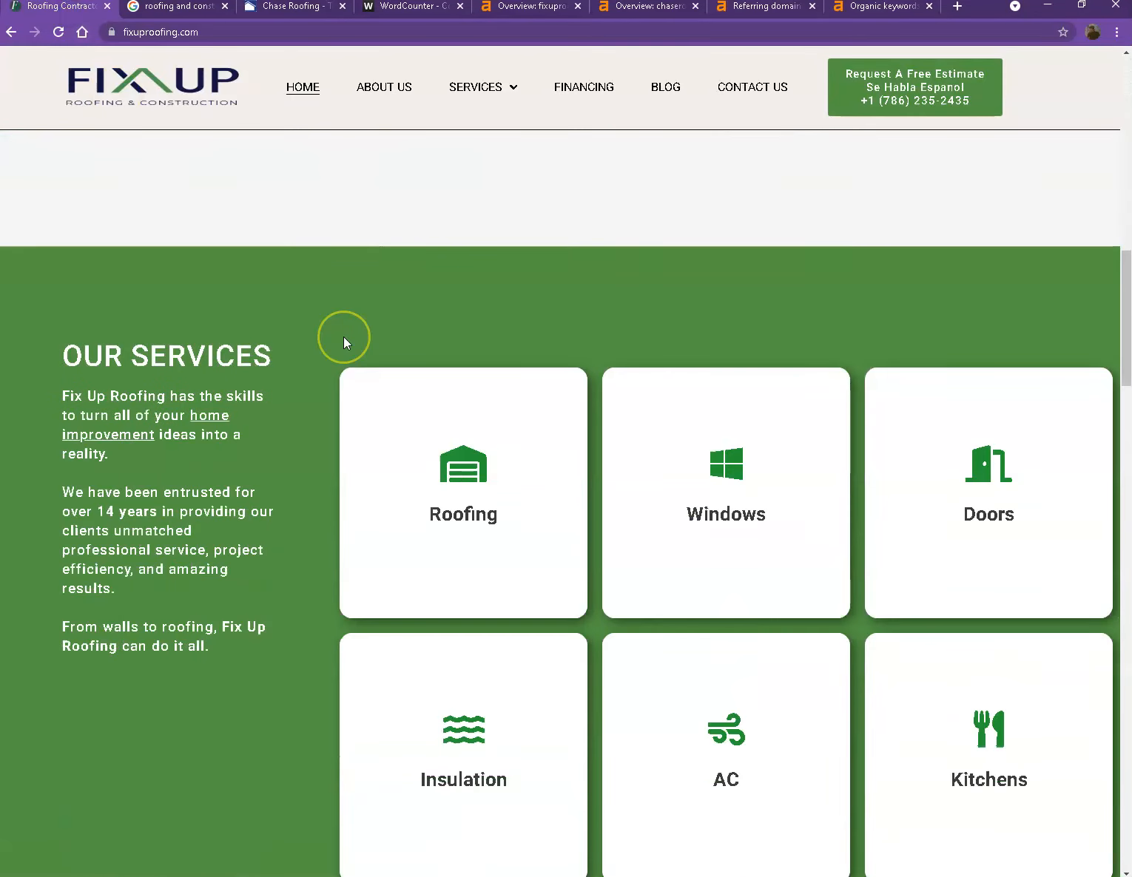
scroll(343, 337, "down", 10)
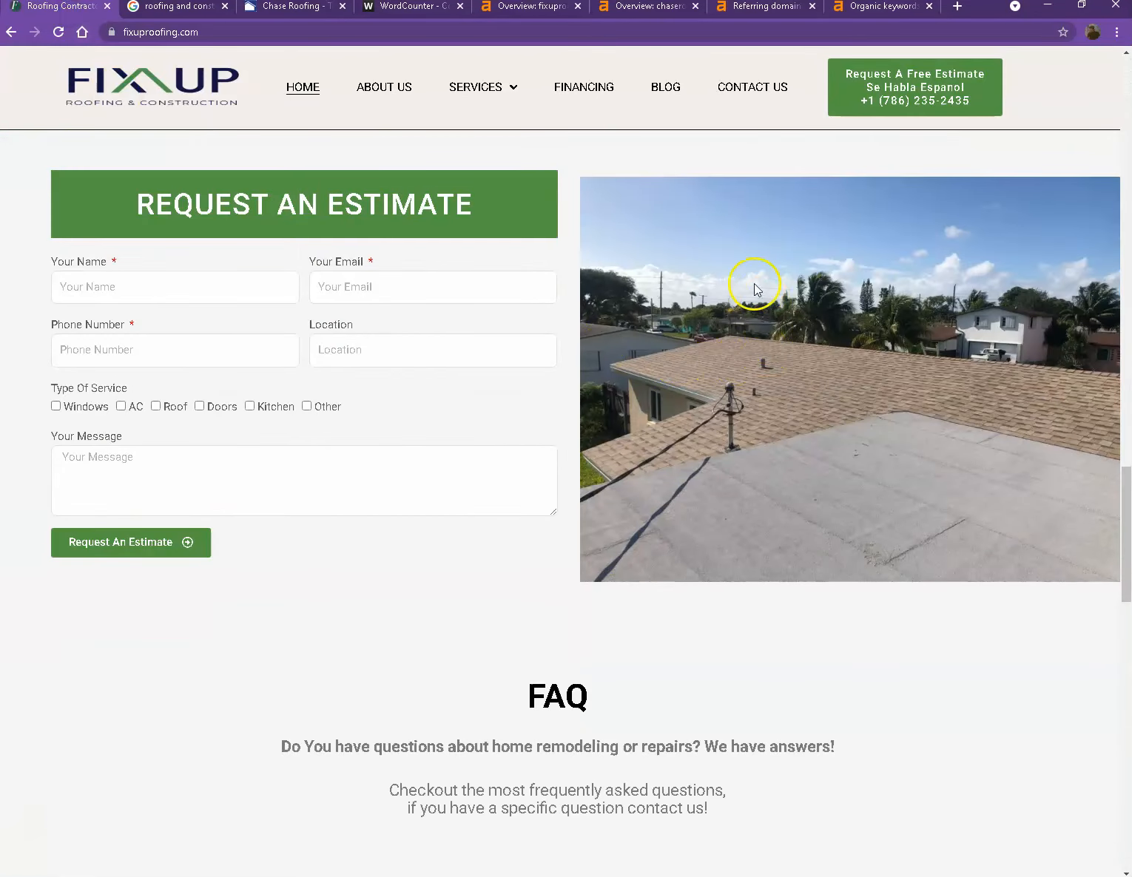
right_click(752, 283)
left_click(809, 312)
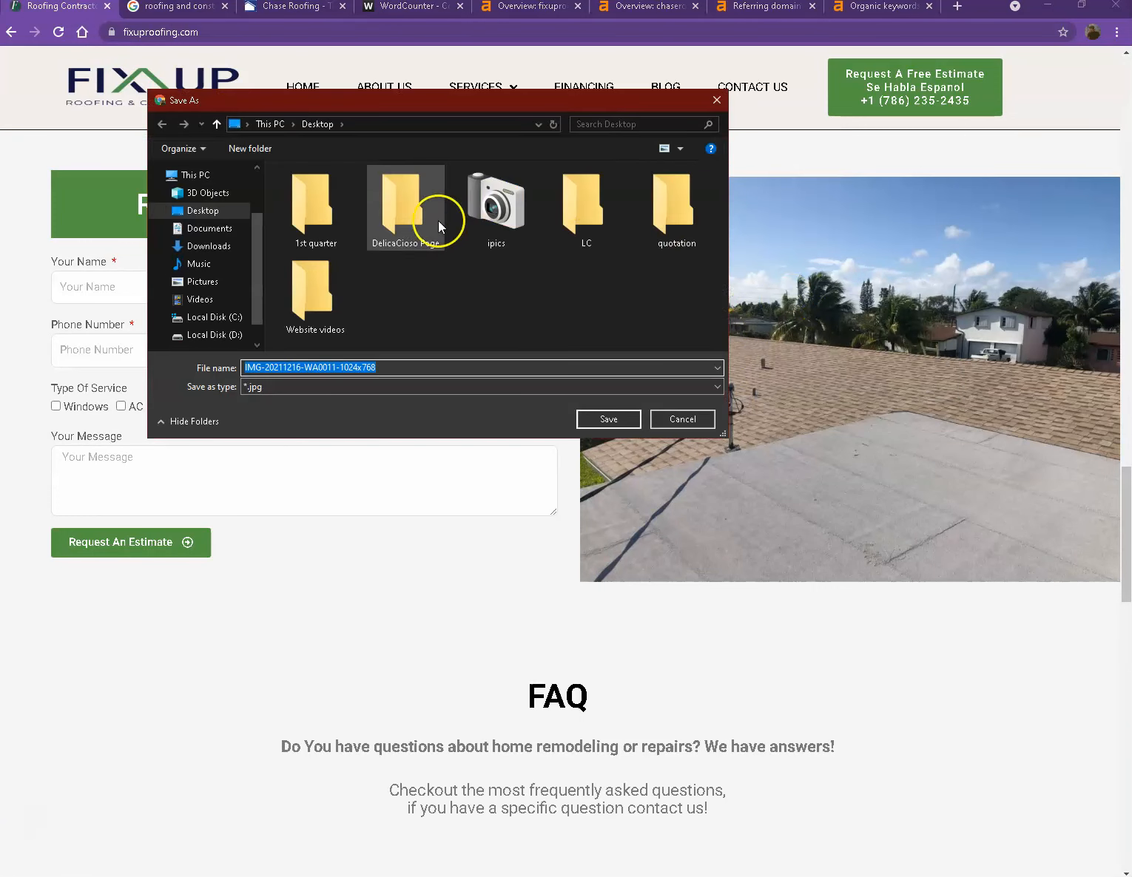
left_click(426, 367)
left_click(380, 371)
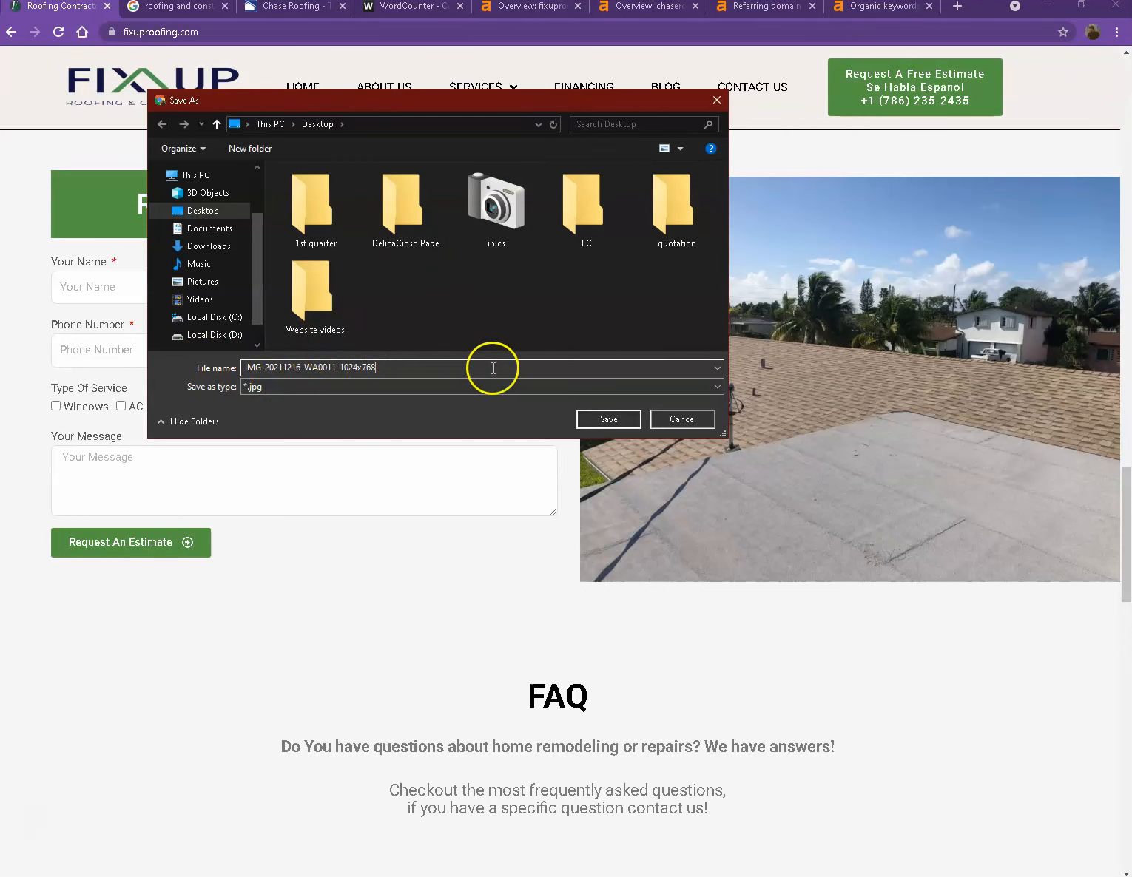
left_click(682, 420)
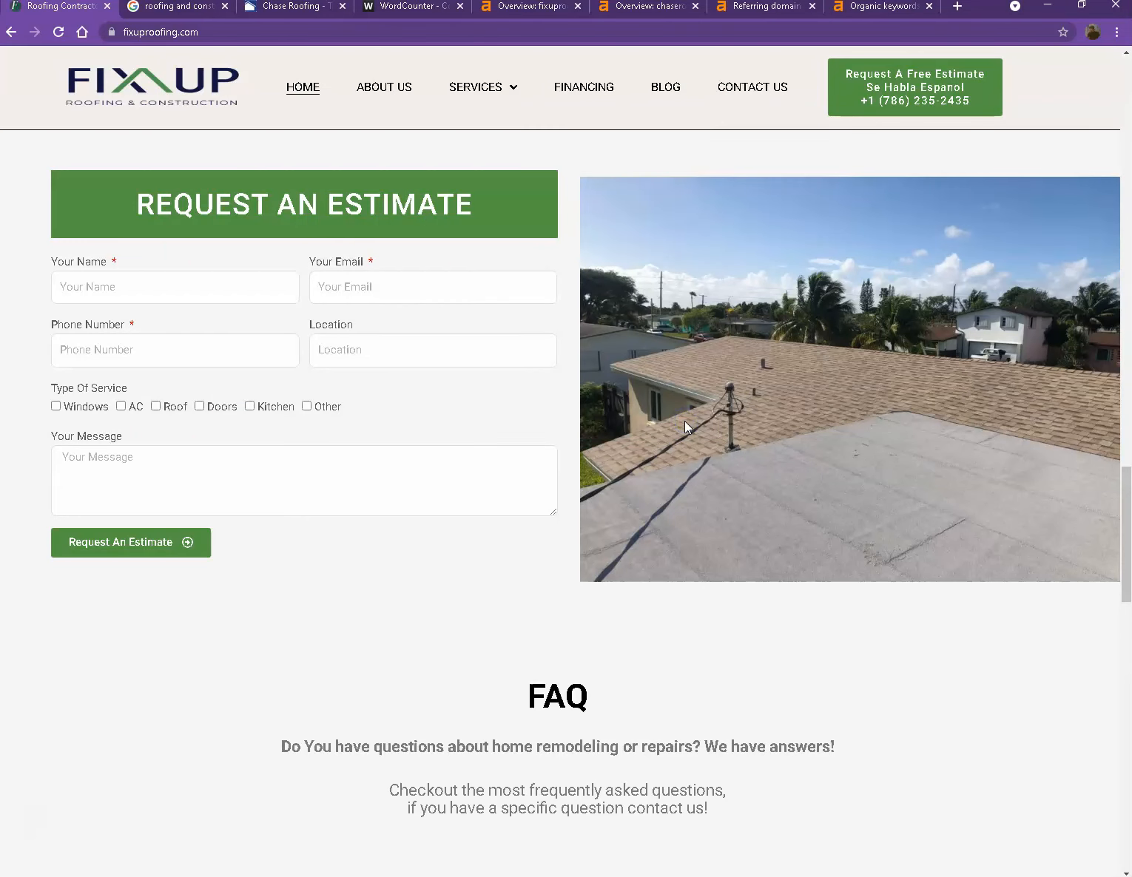
Check the file name of the brown shingle roof photo in the Our Projects gallery without saving the image.
scroll(668, 433, "down", 18)
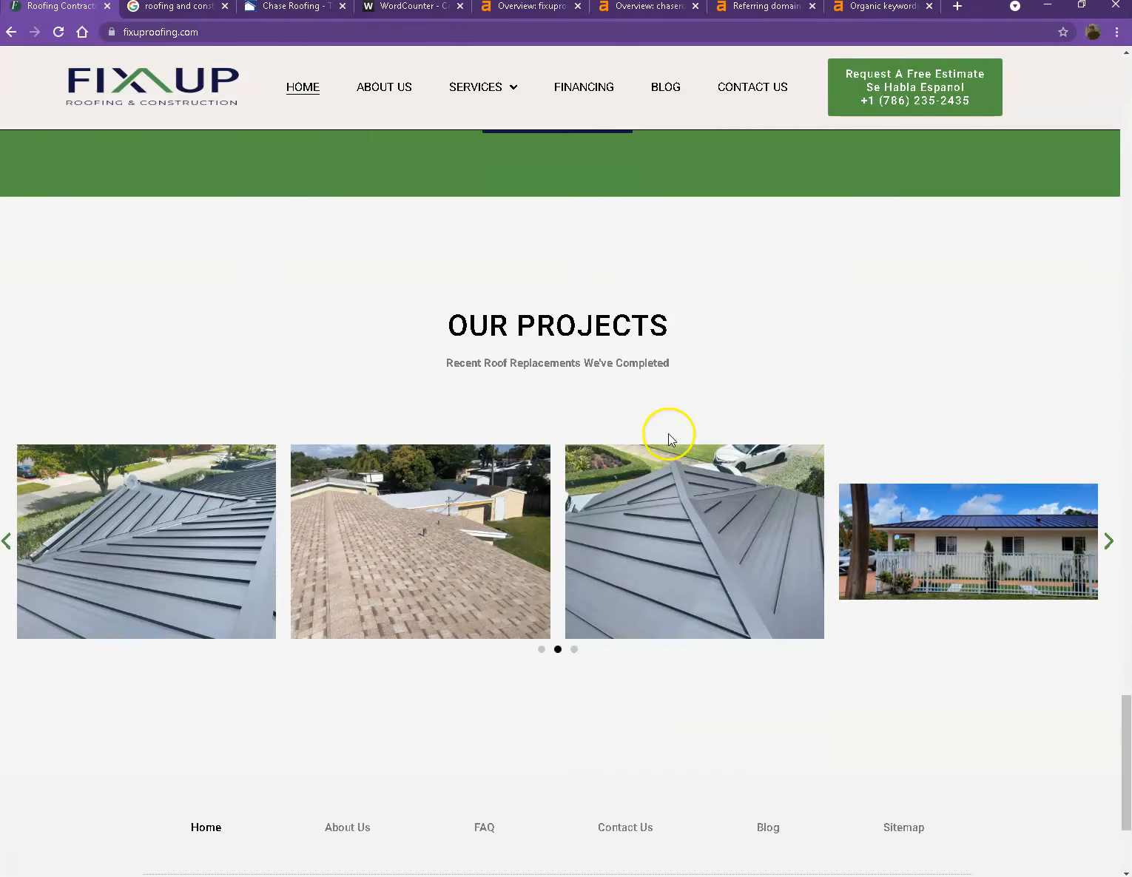
right_click(428, 490)
left_click(466, 512)
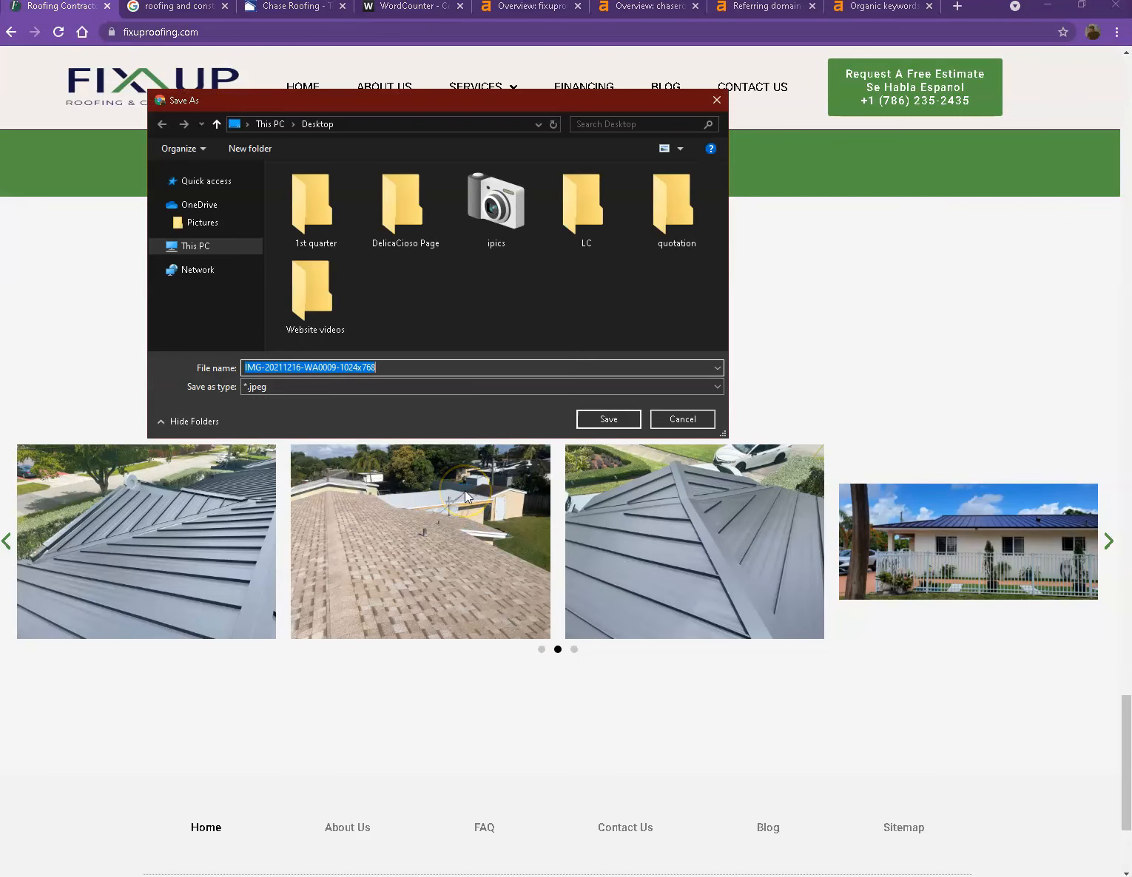
left_click(692, 418)
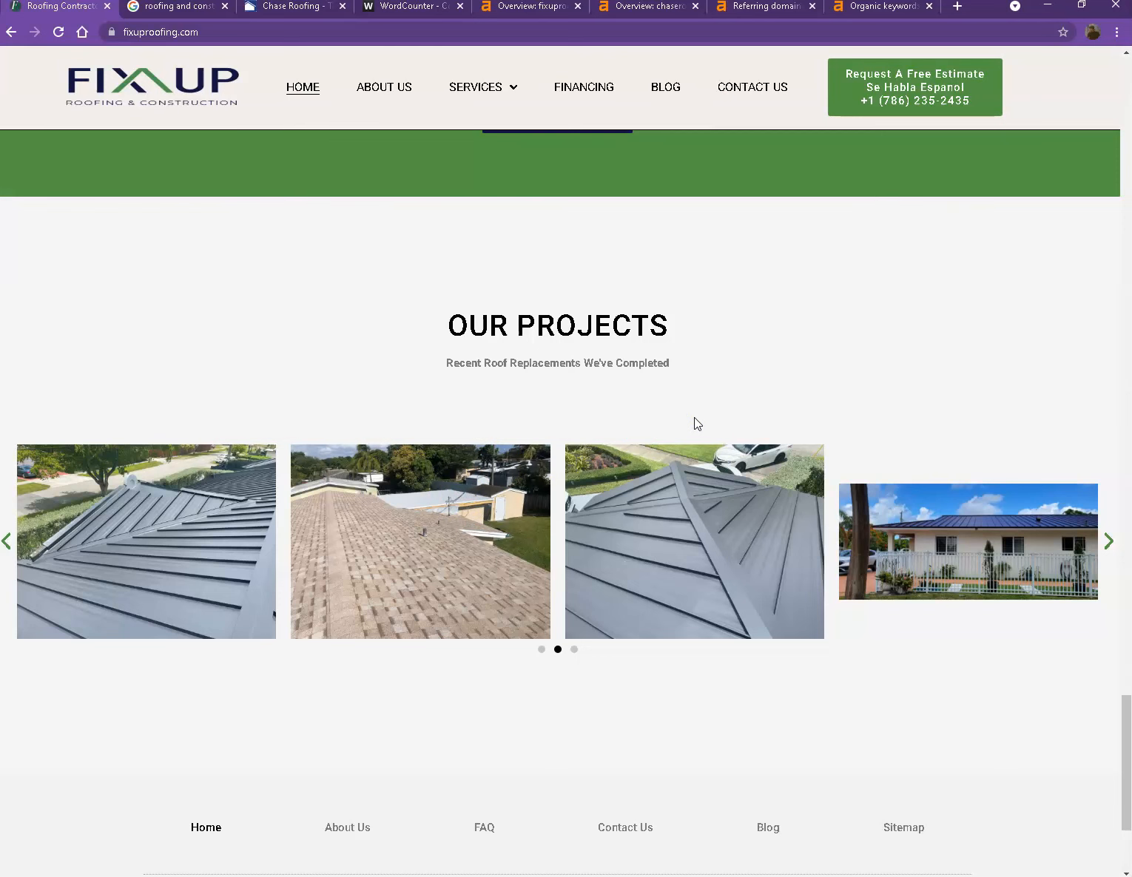
Review the Fix Up Roofing homepage from the projects gallery back up through the Google reviews, services cards and company benefits.
scroll(695, 419, "down", 3)
left_click(703, 433)
scroll(705, 436, "up", 4)
scroll(703, 433, "up", 20)
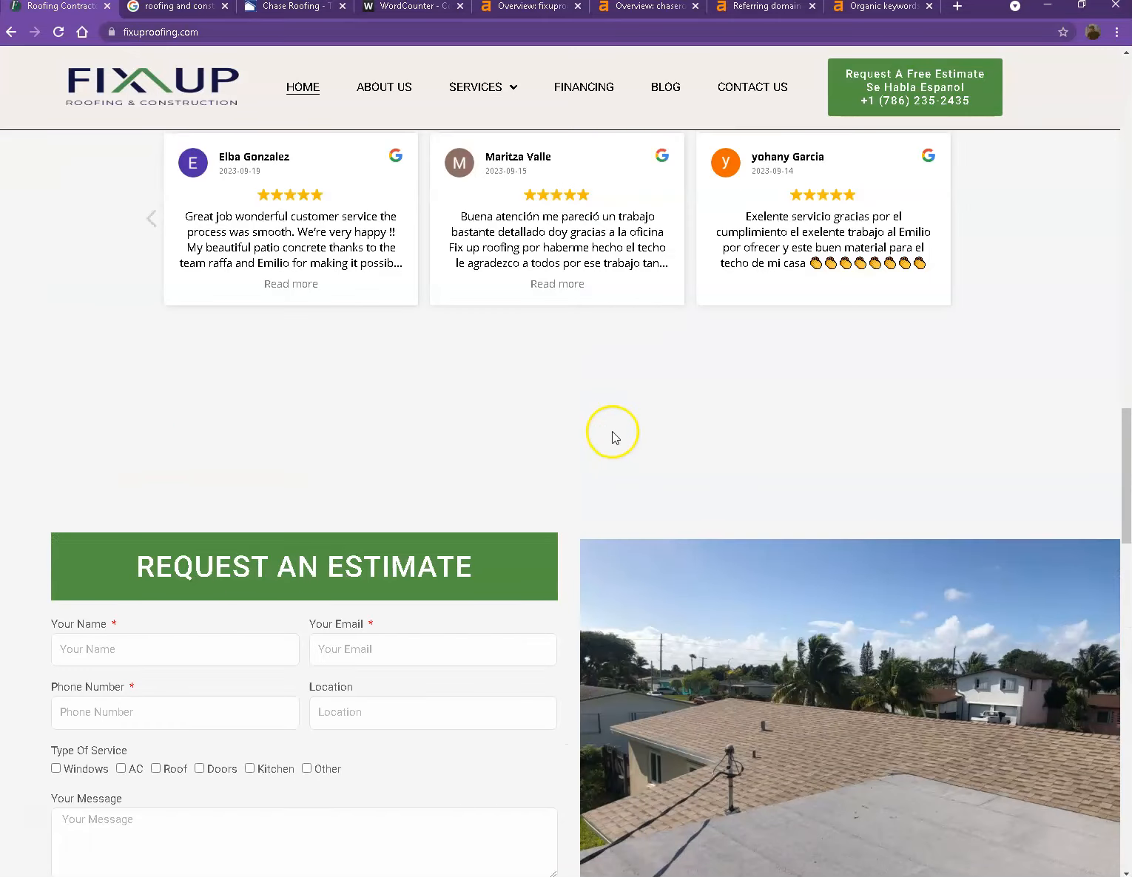
scroll(612, 437, "up", 4)
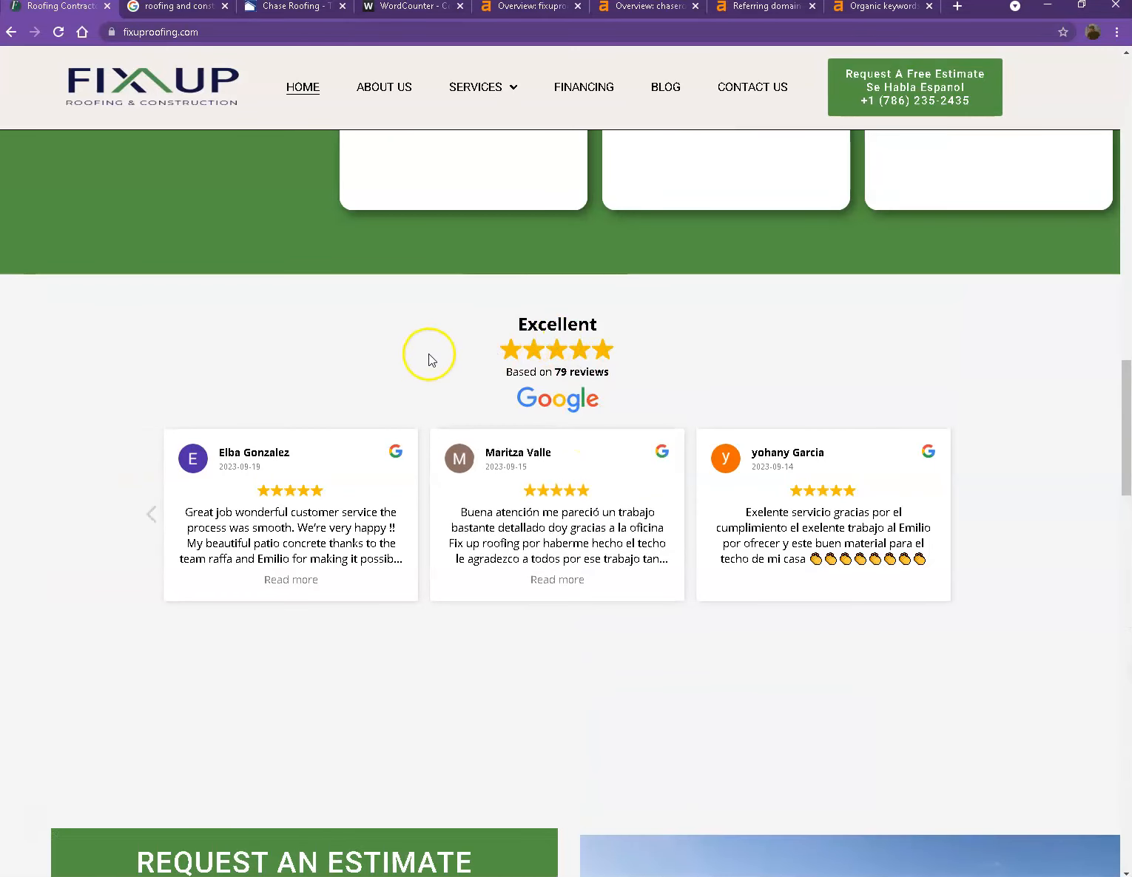
scroll(427, 359, "up", 10)
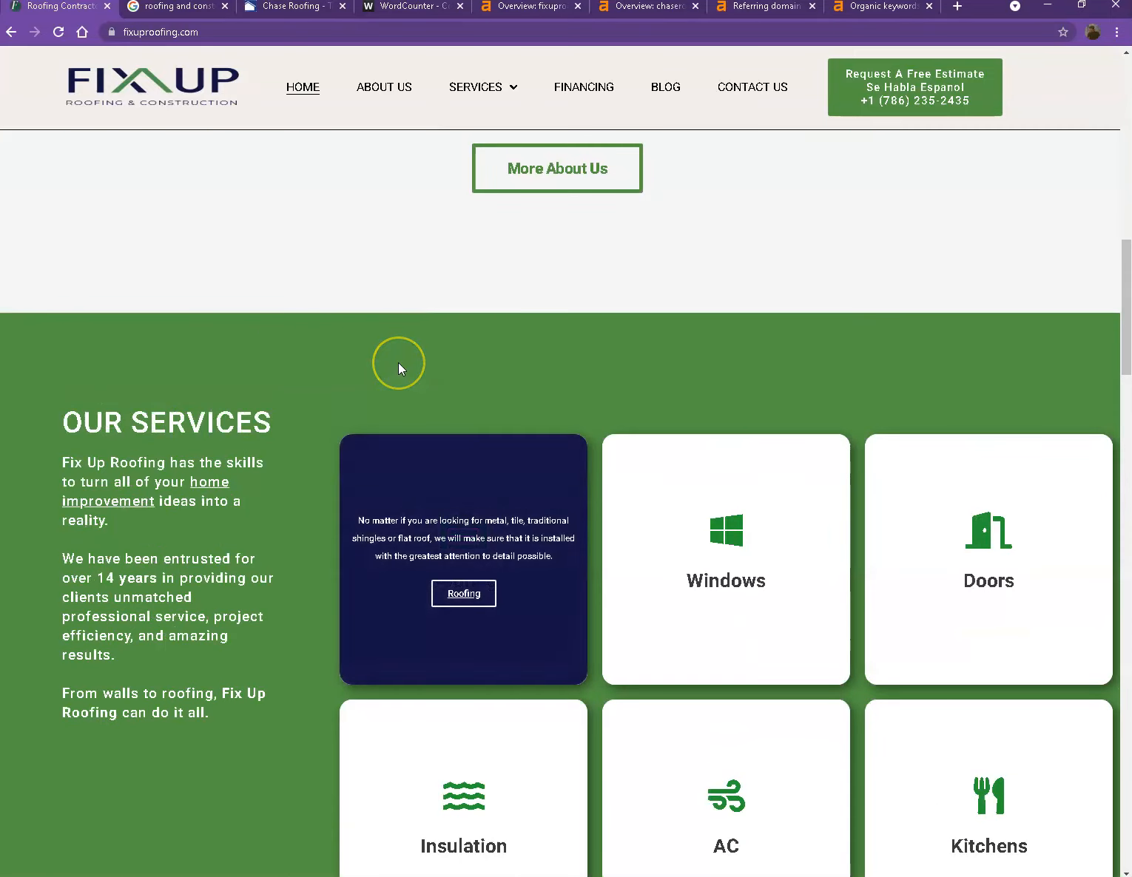
scroll(398, 362, "up", 2)
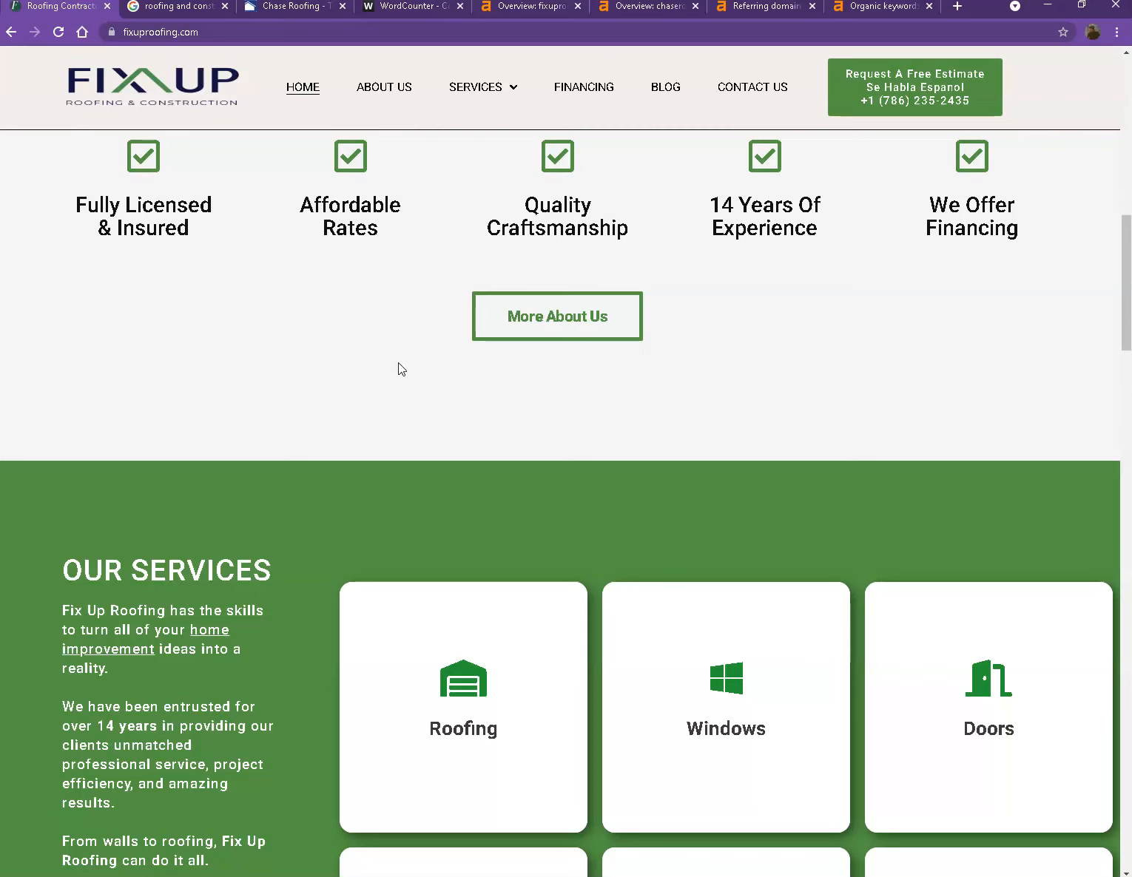
left_click(392, 390)
Revisit the Businesses listings and map in the Google results, and return to the Fix Up Roofing homepage.
left_click(181, 7)
scroll(281, 251, "up", 12)
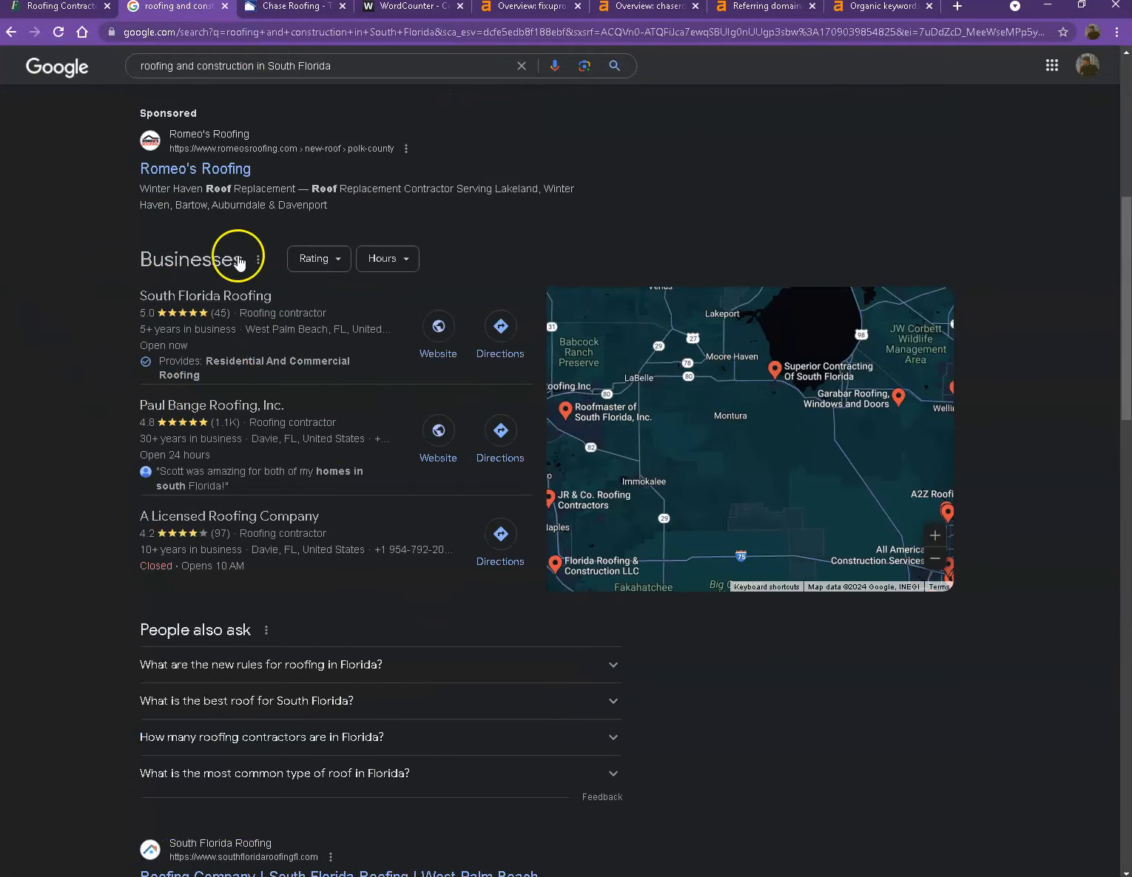
left_click(65, 7)
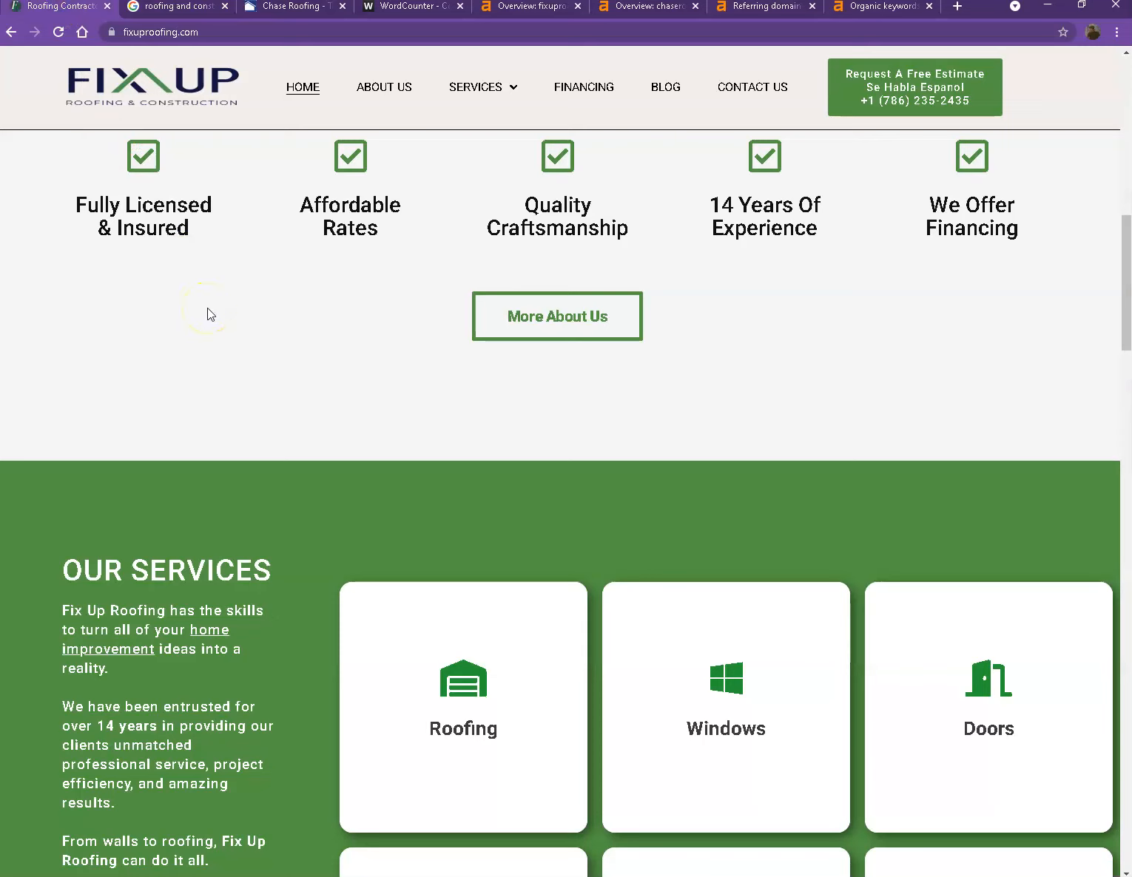